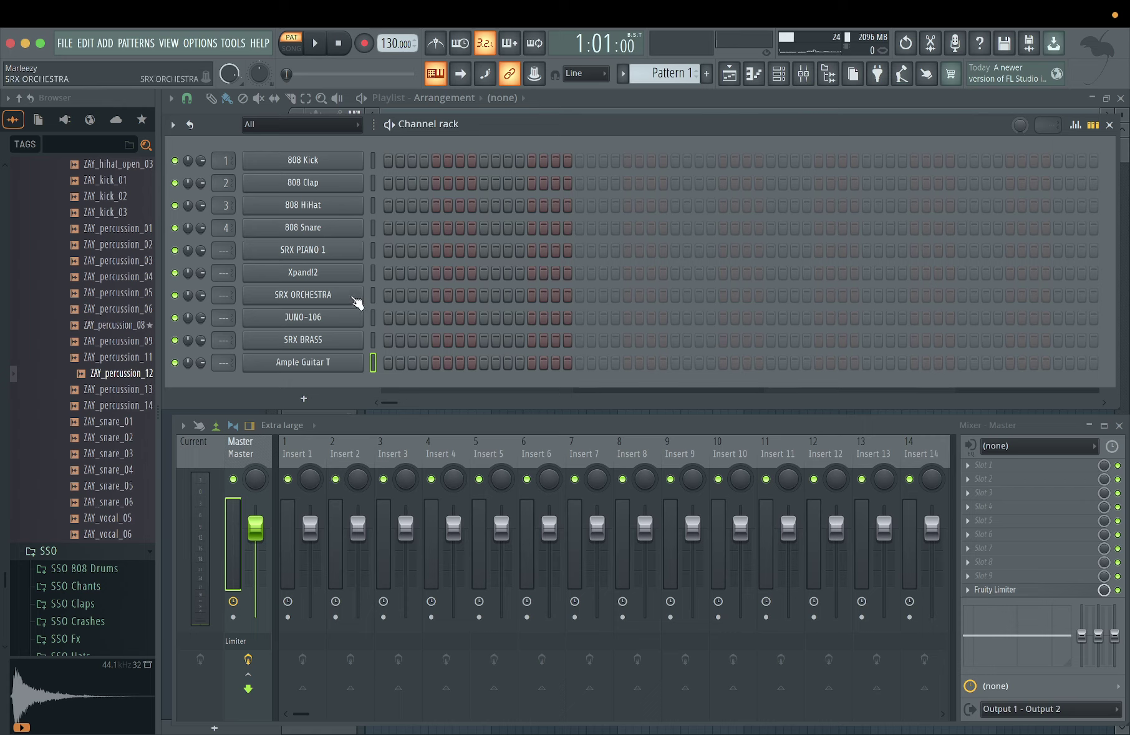
Open the SRX BRASS instrument, advance its patch to 004 Trumpet Sect, and close the plugin window.
click(302, 341)
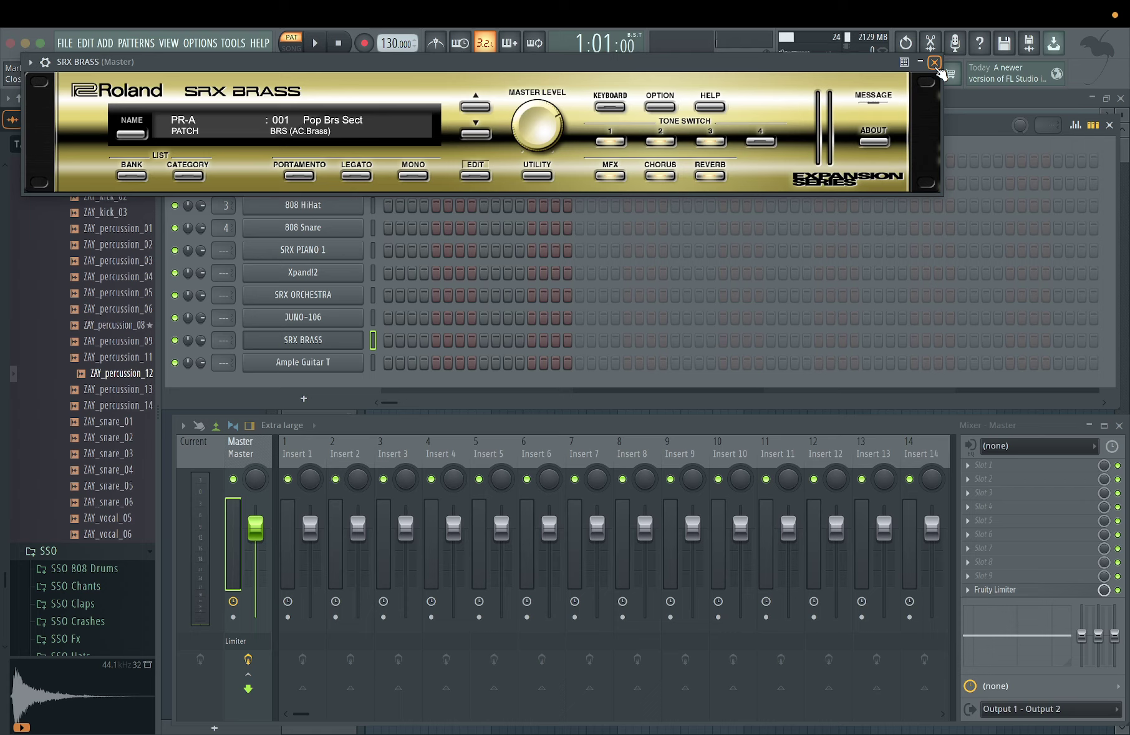
click(478, 134)
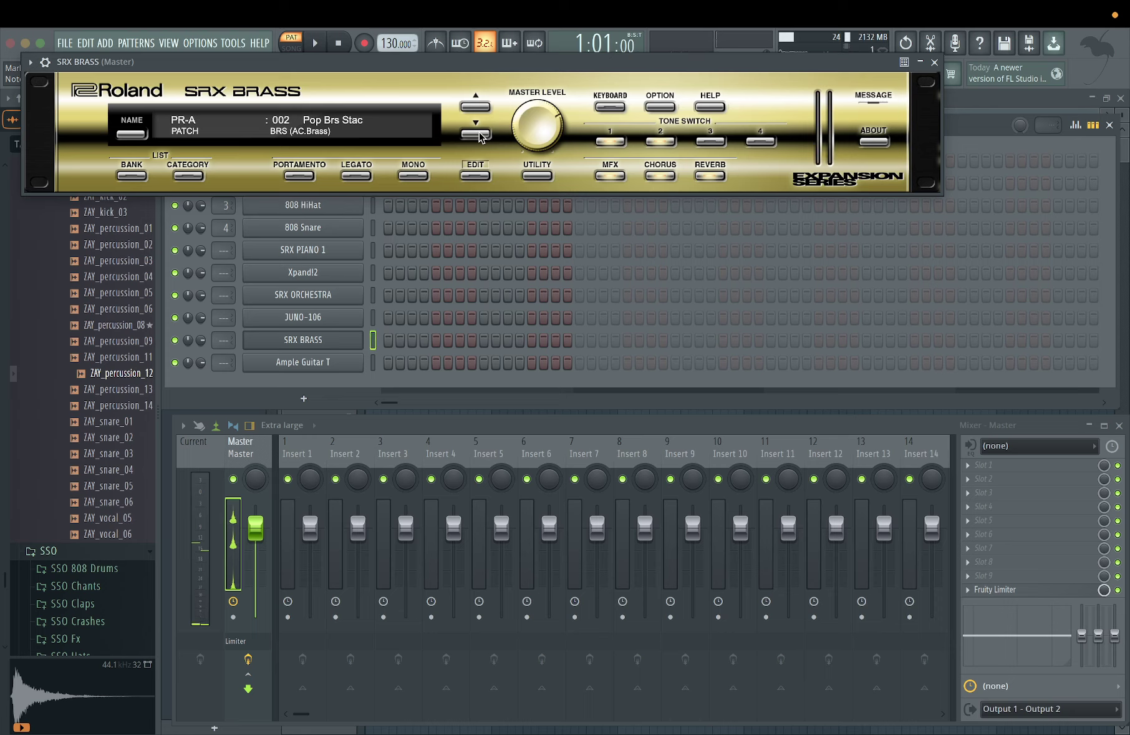
click(478, 134)
click(478, 134)
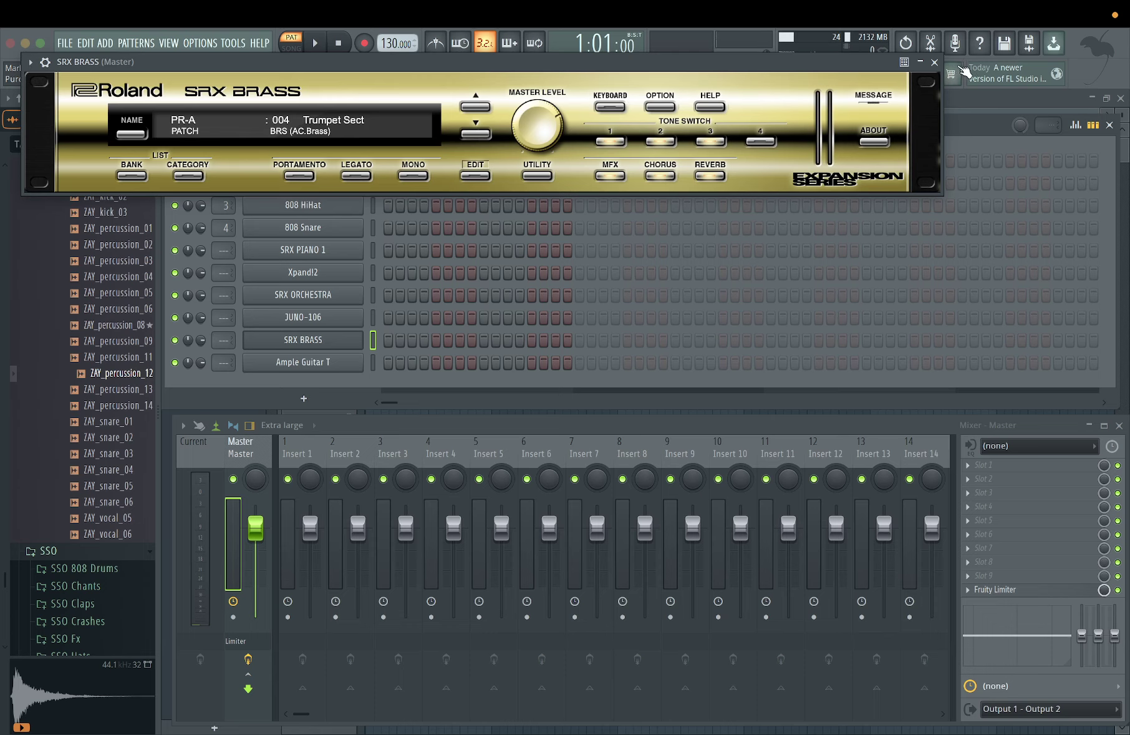
click(935, 62)
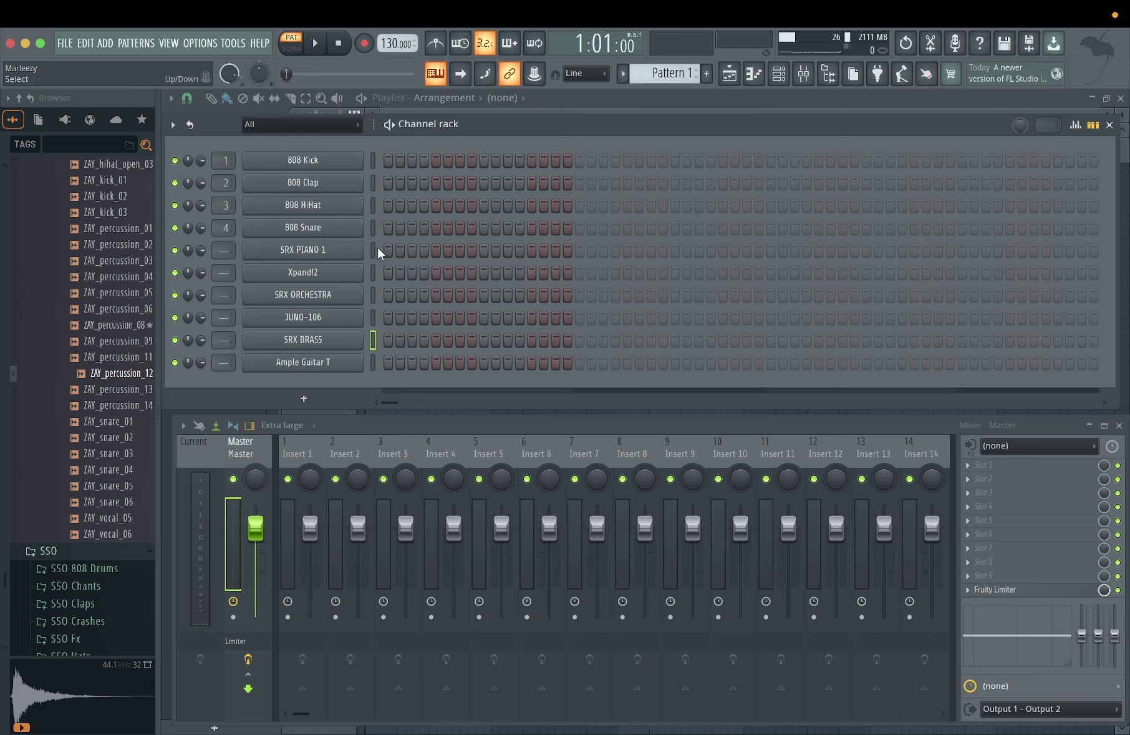
Open SRX PIANO 1, audition its PremierGrand patch with a few repeated notes, and close the plugin window.
click(354, 248)
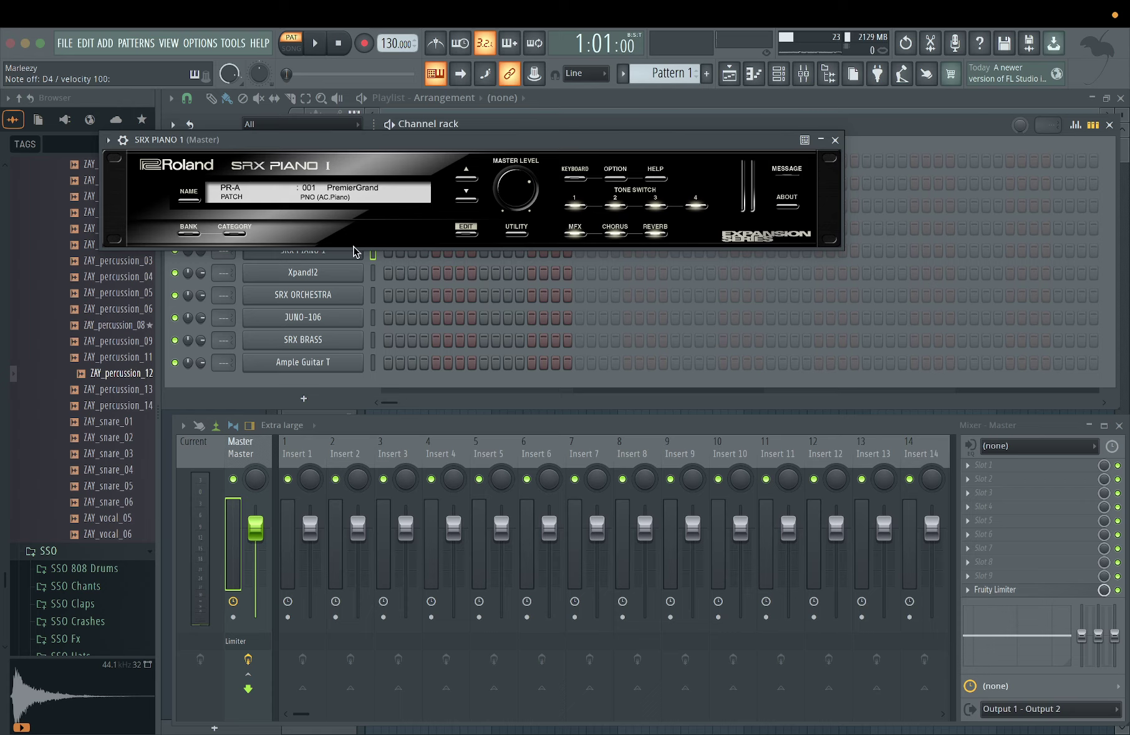
key(w)
key(w)
key(w)
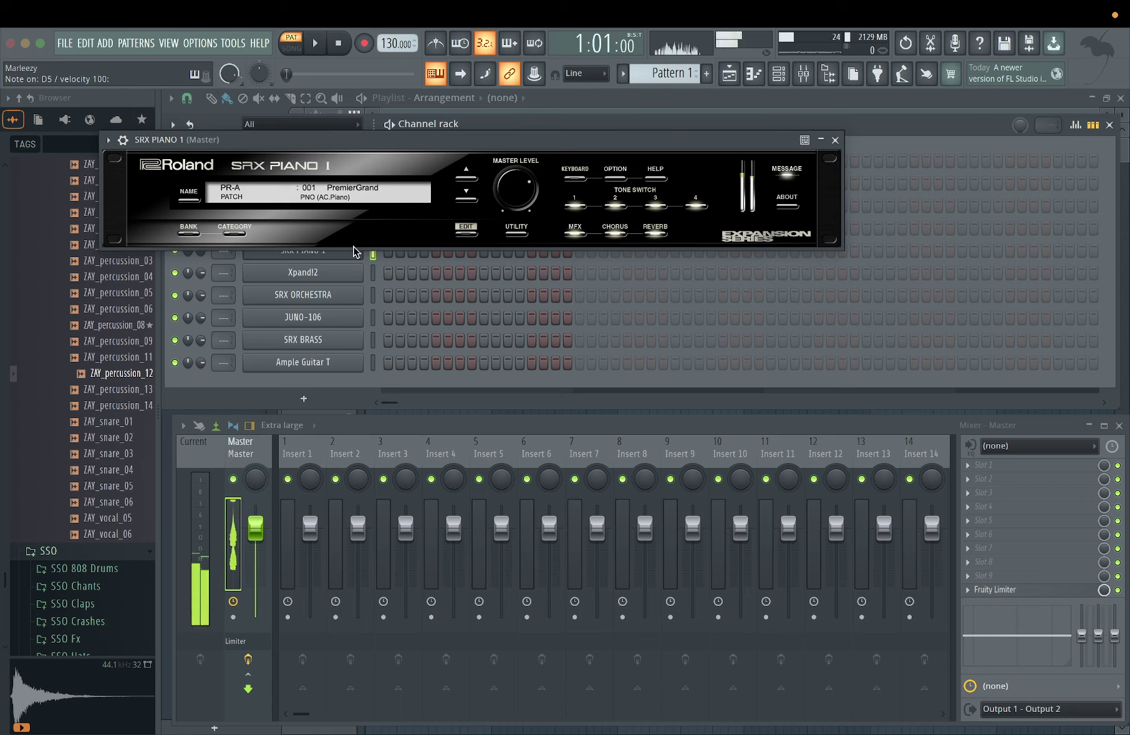
key(y)
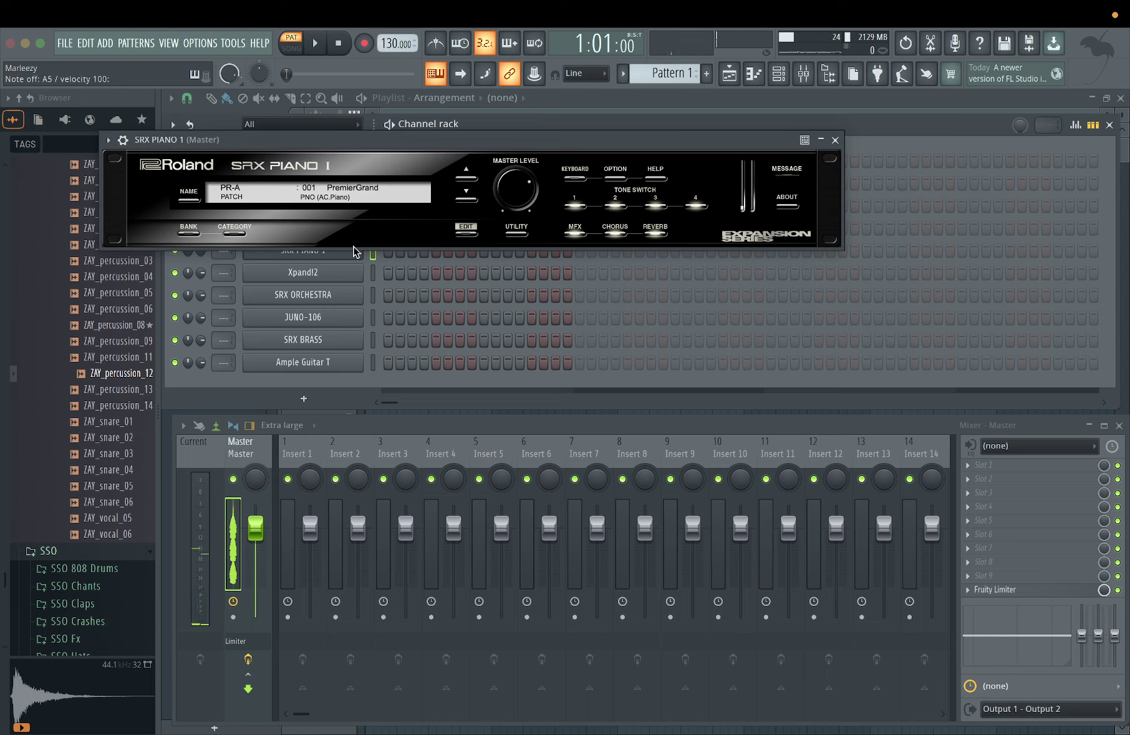
key(y)
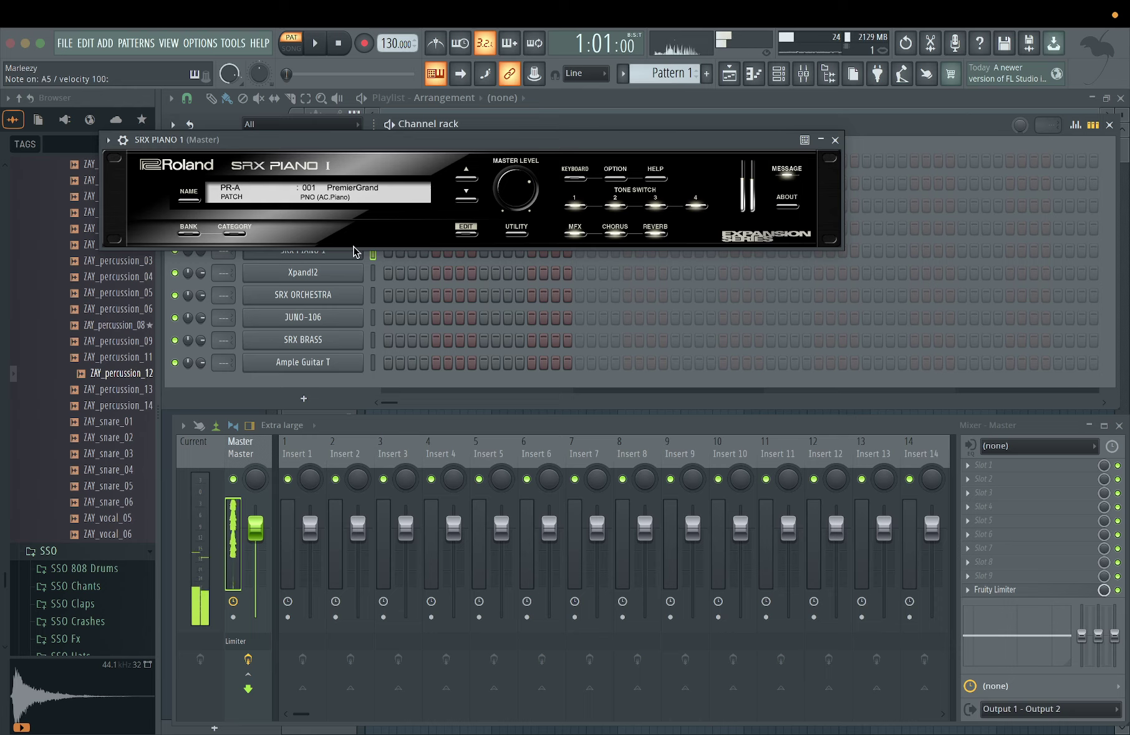
key(y)
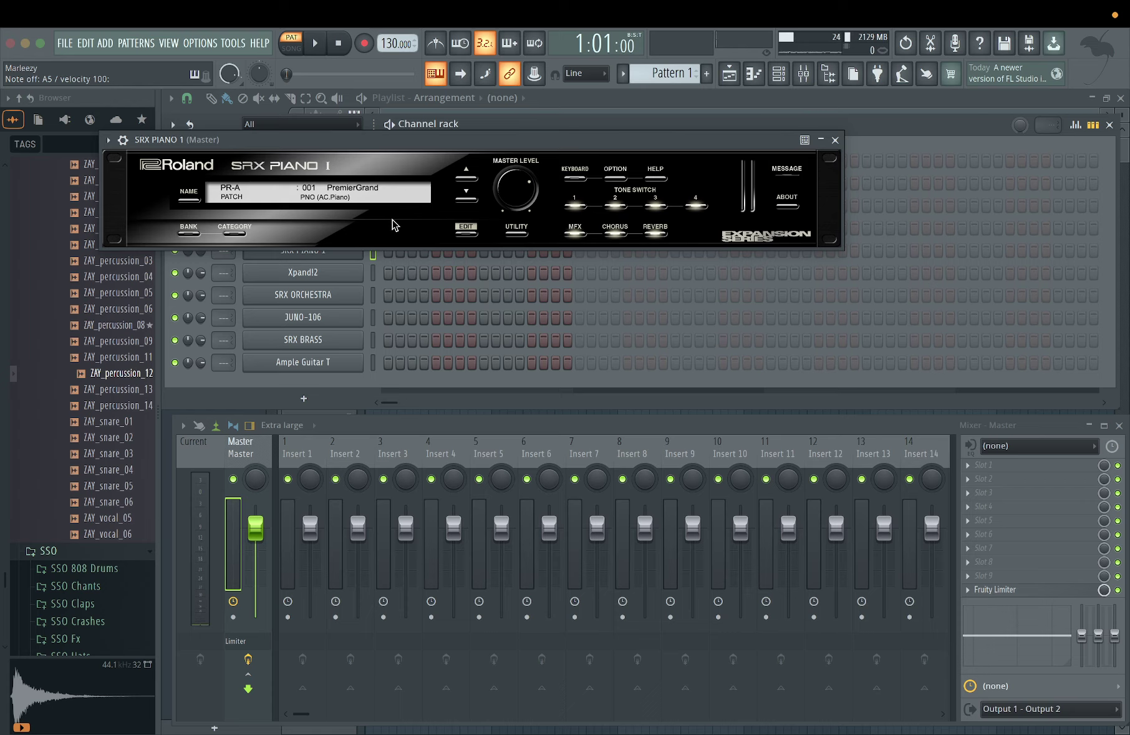
click(835, 140)
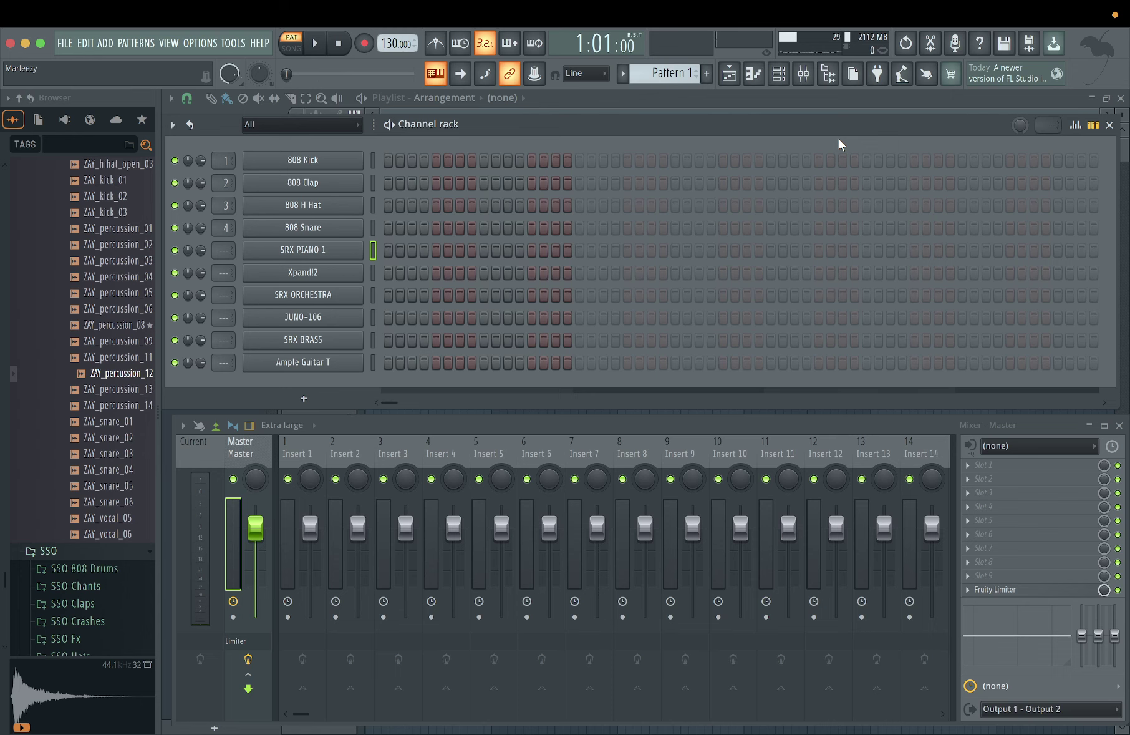
Open Xpand!2, load the Soft Pads sound Guitar Pad+ into part A, and audition it with a few notes.
click(319, 273)
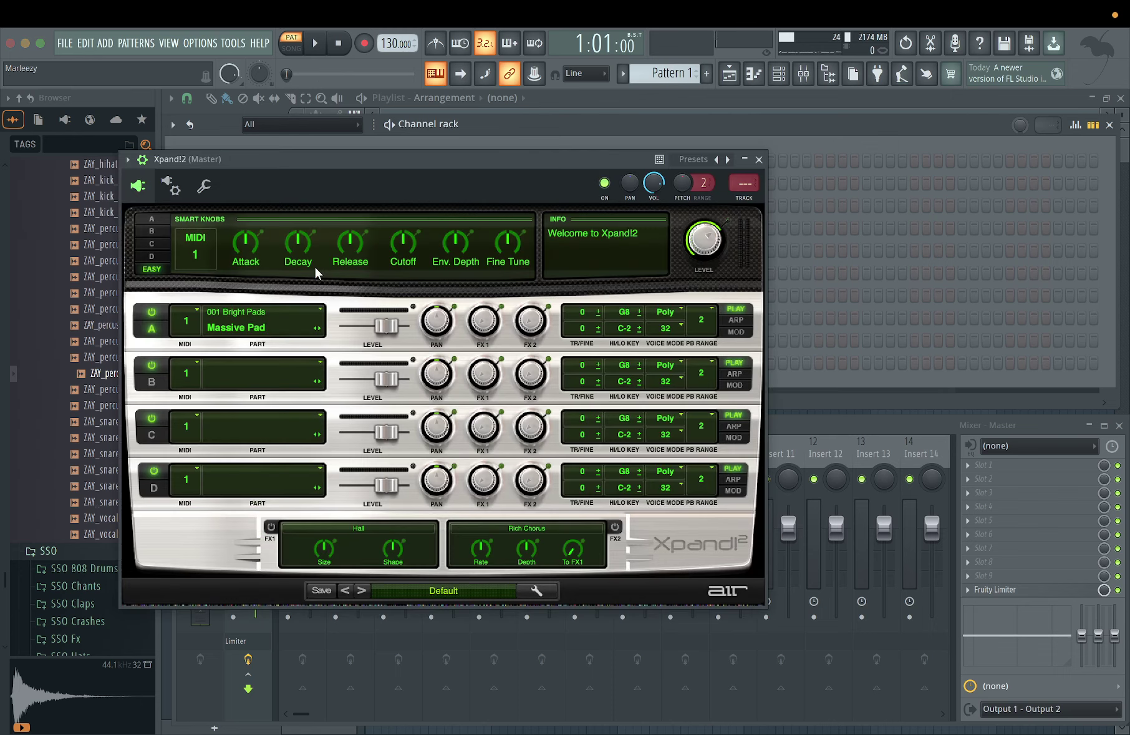
click(310, 313)
mouse_move(268, 341)
click(375, 424)
key(s)
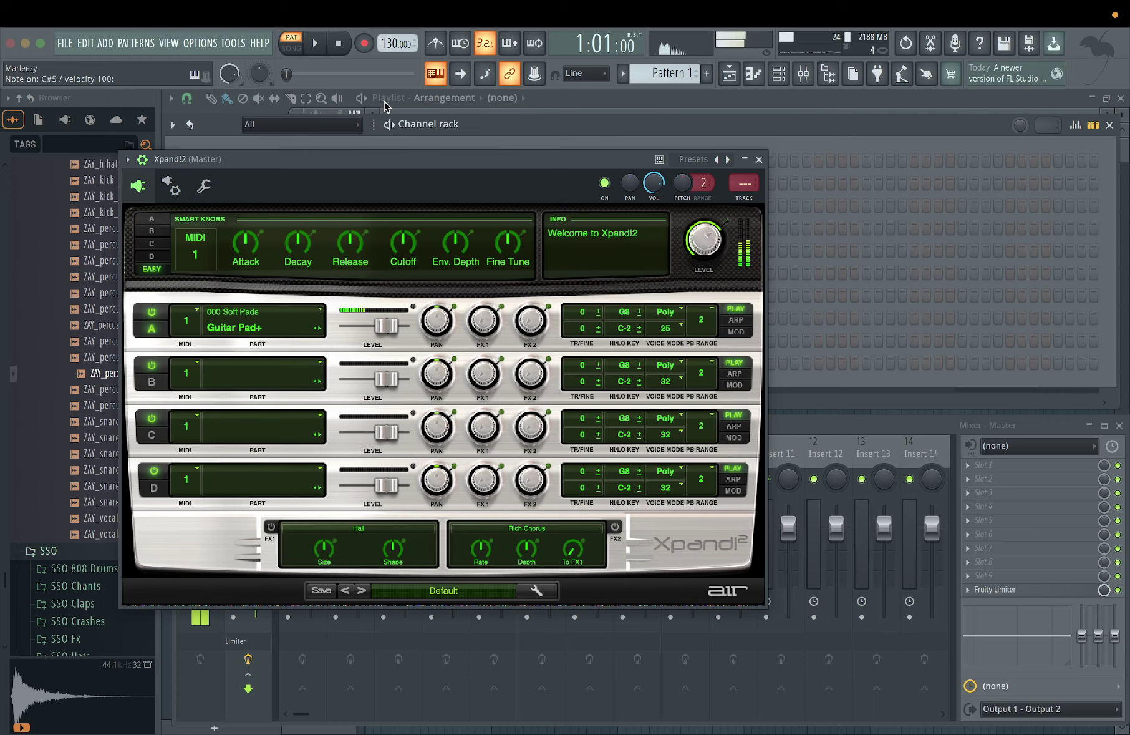
key(s)
key(h)
key(j)
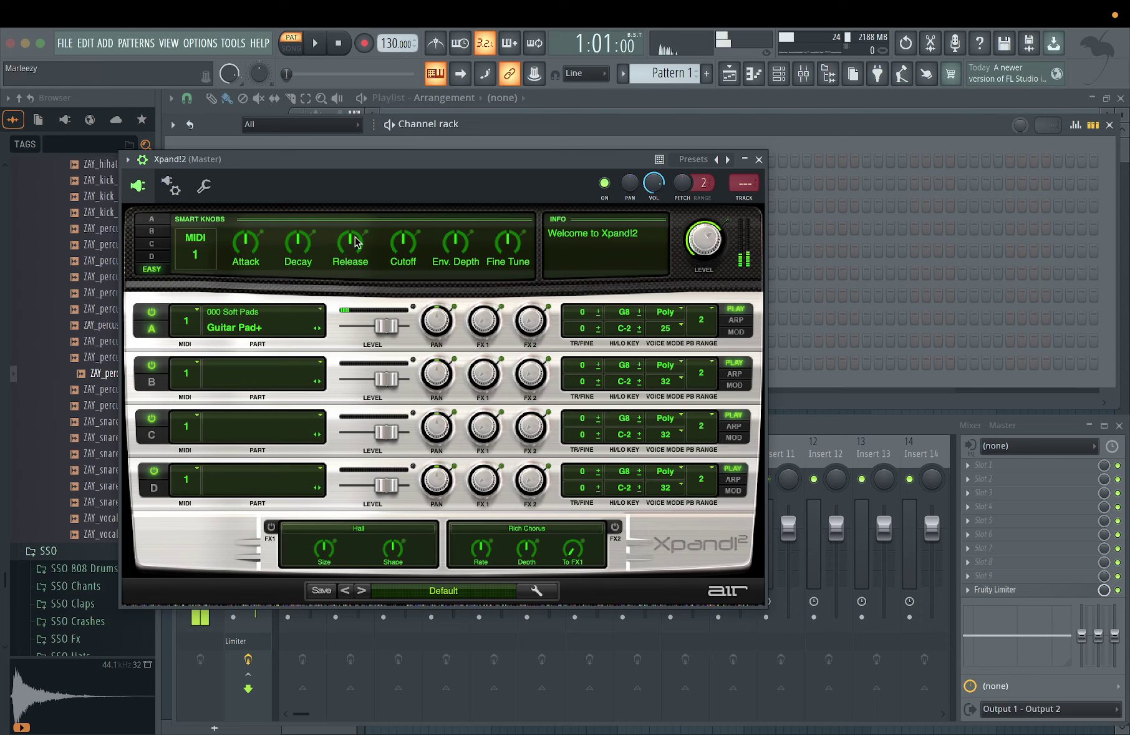
Switch Xpand!2 part A to Male Eee Choir Pad+ and play a few notes to hear it.
click(319, 329)
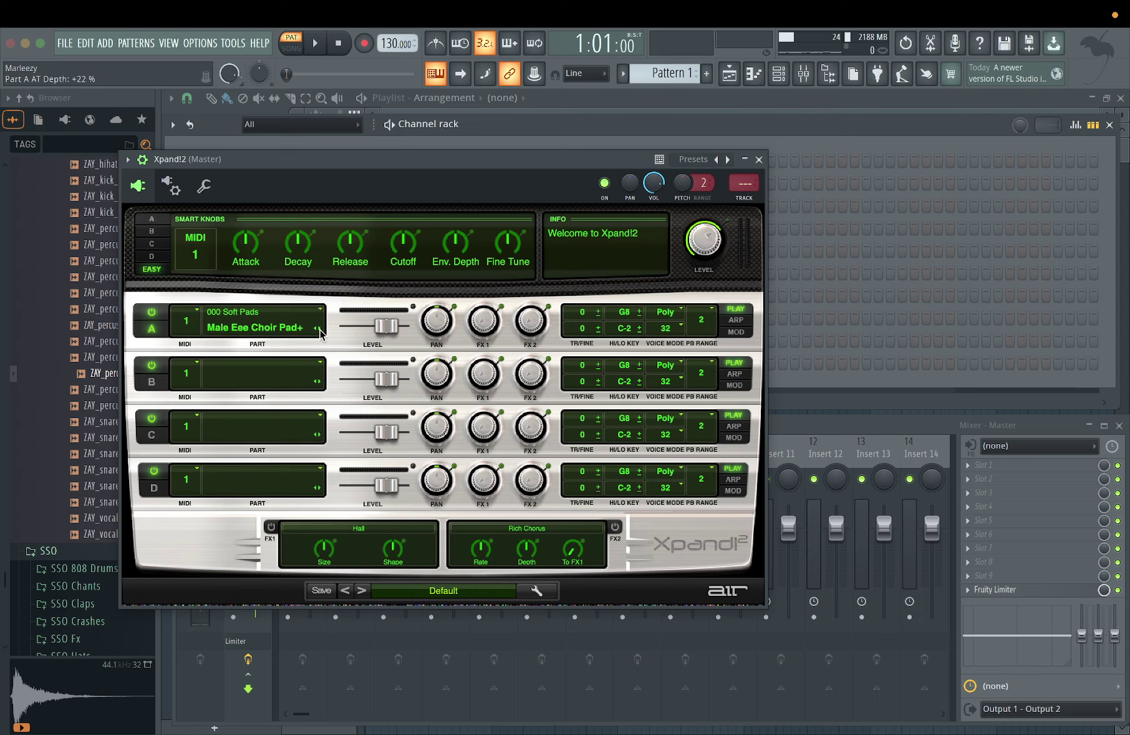
key(h)
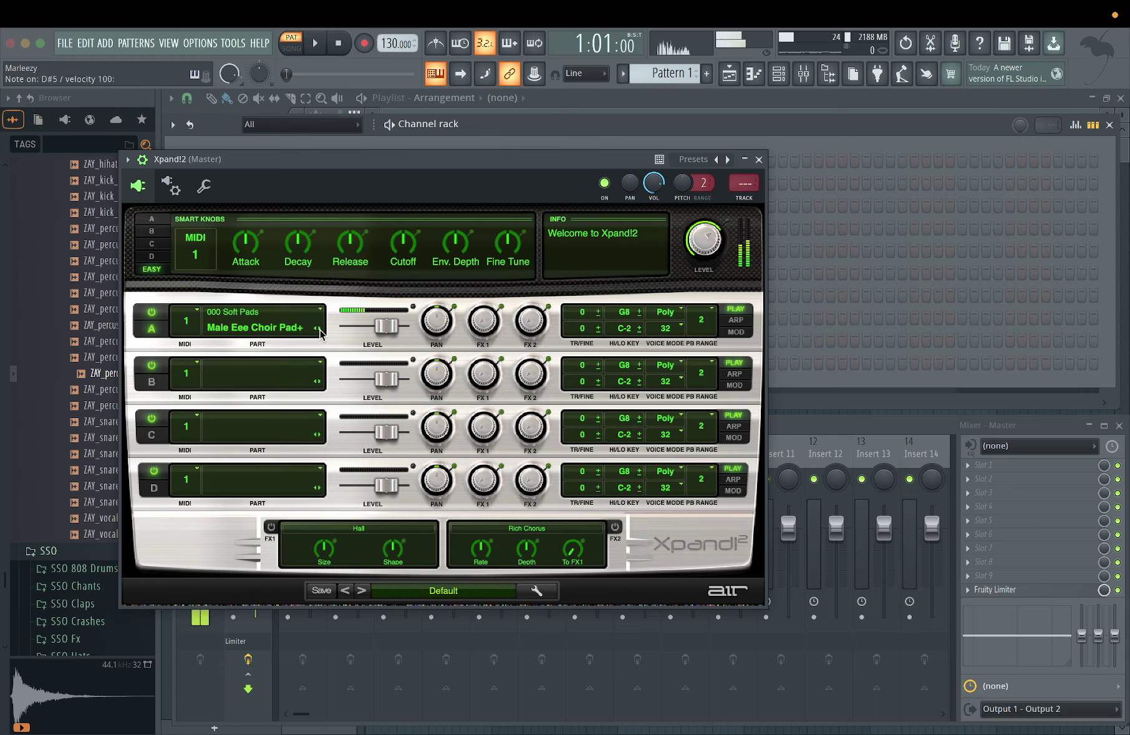
key(l)
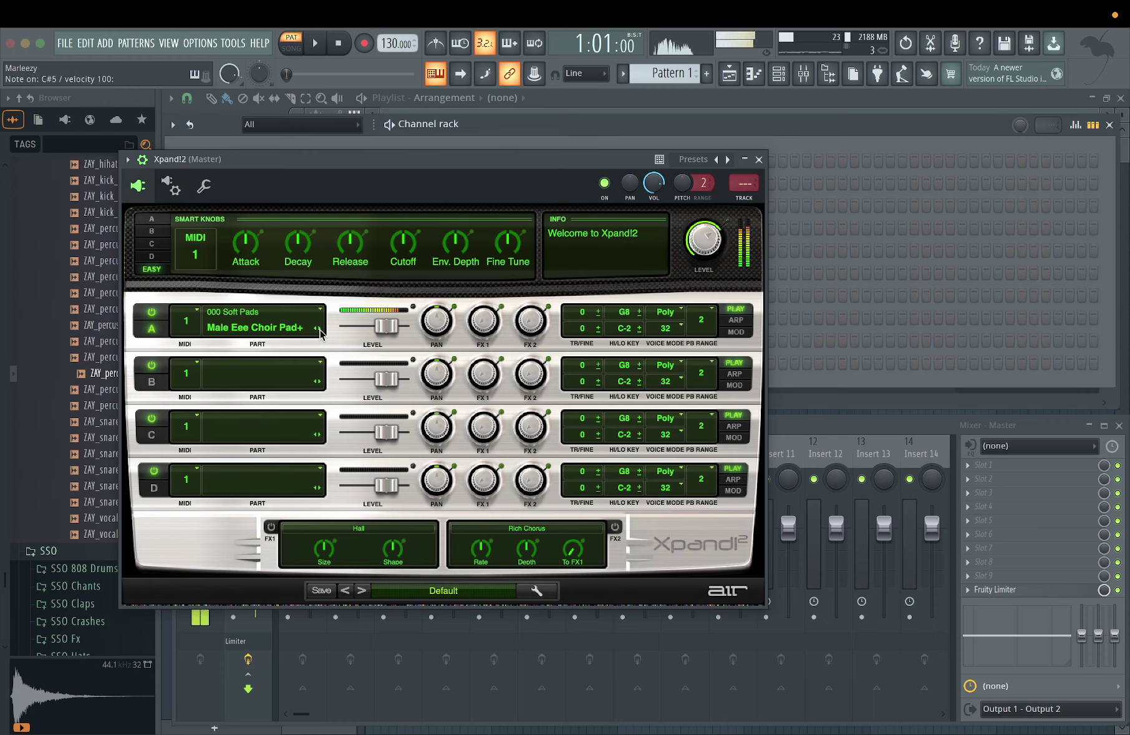
key(h)
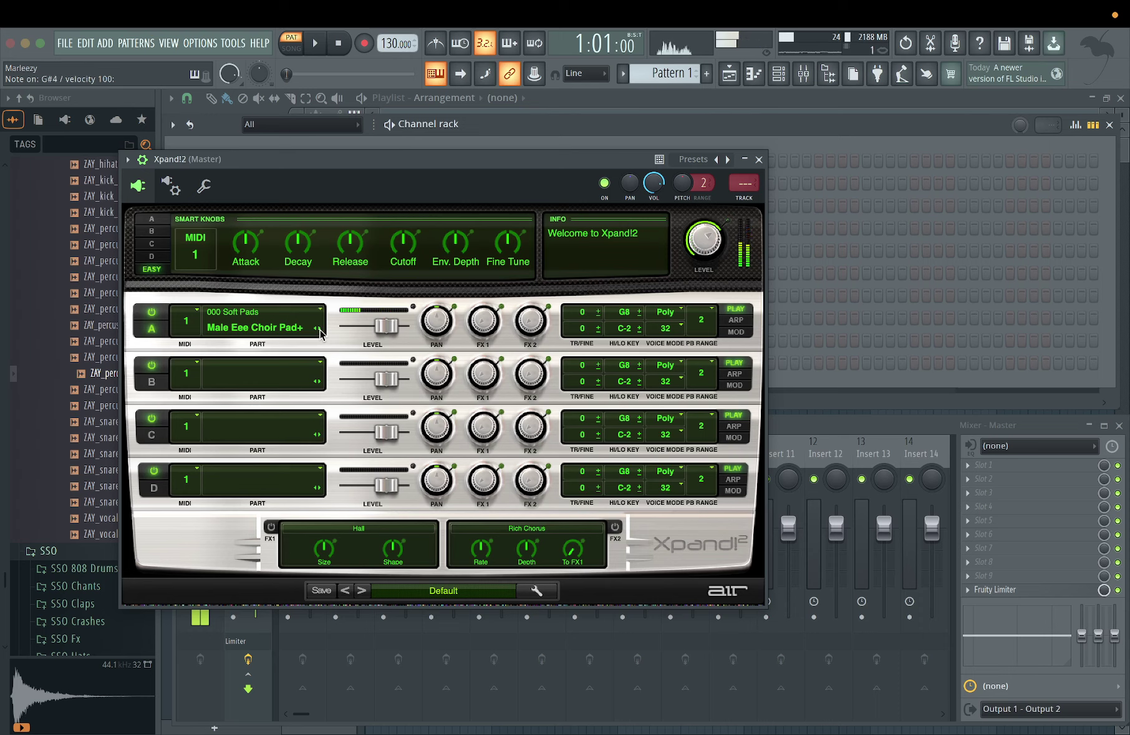
Advance Xpand!2 part A past Mindsweeper+ to Mr Rich+ and audition the sound with a short run of notes.
click(318, 330)
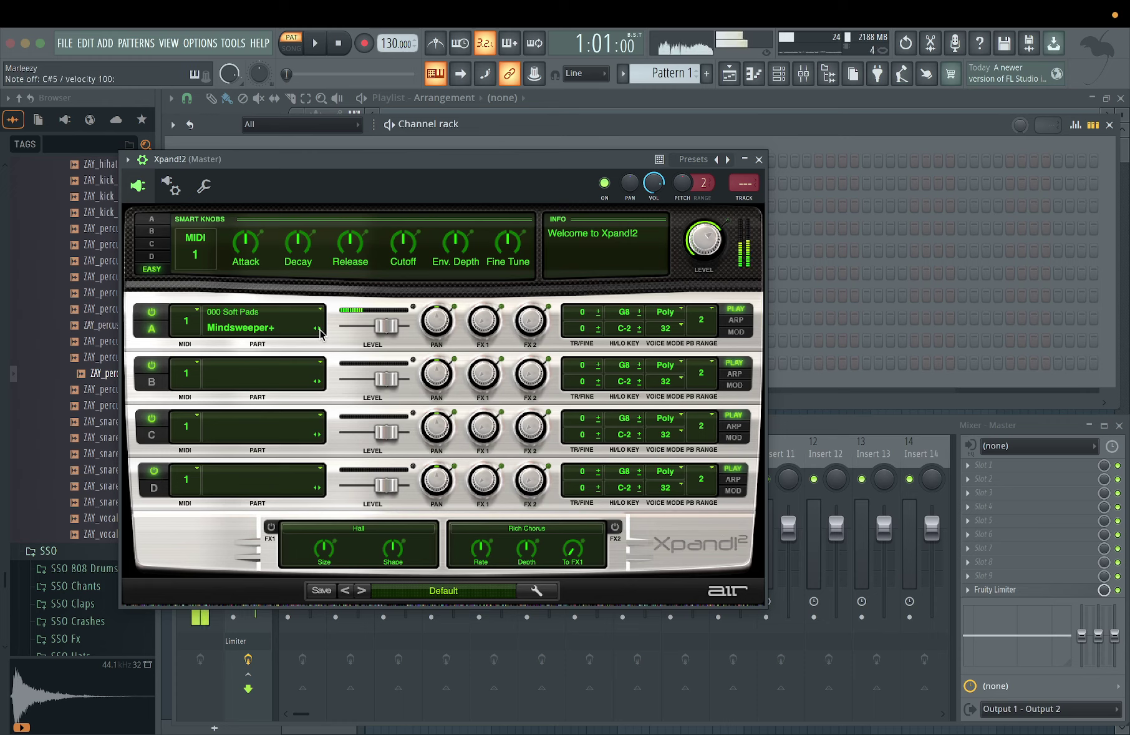
click(319, 330)
key(l)
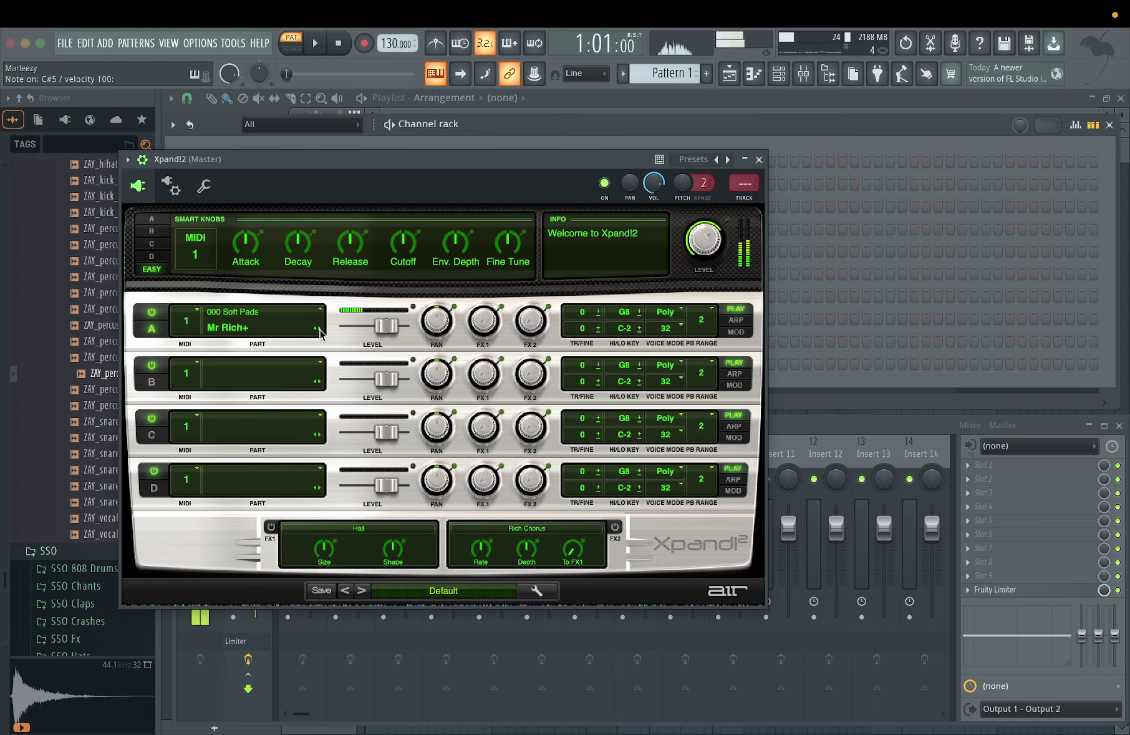
key(h)
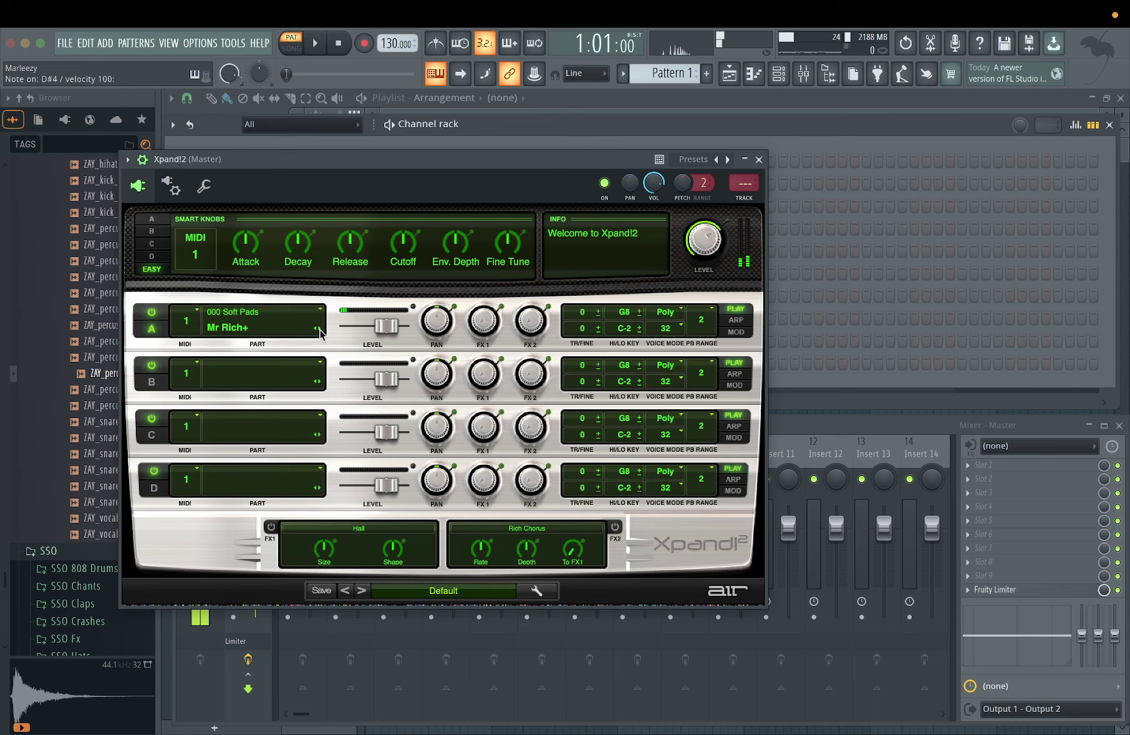
key(j)
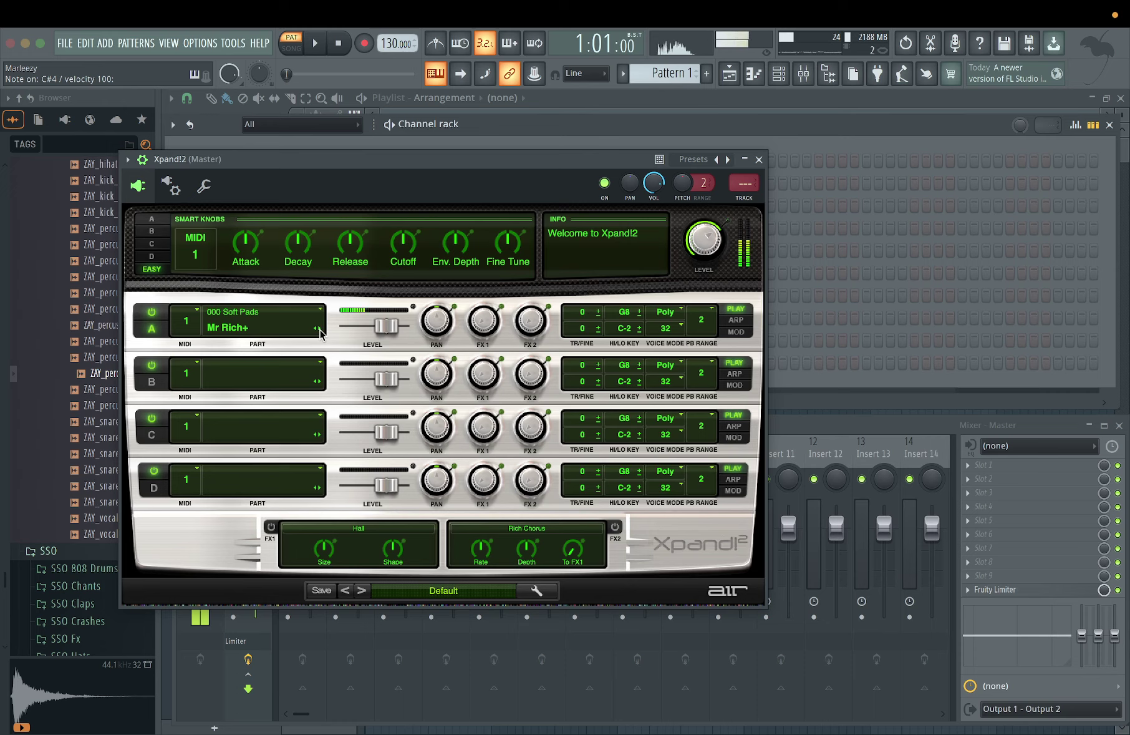
key(m)
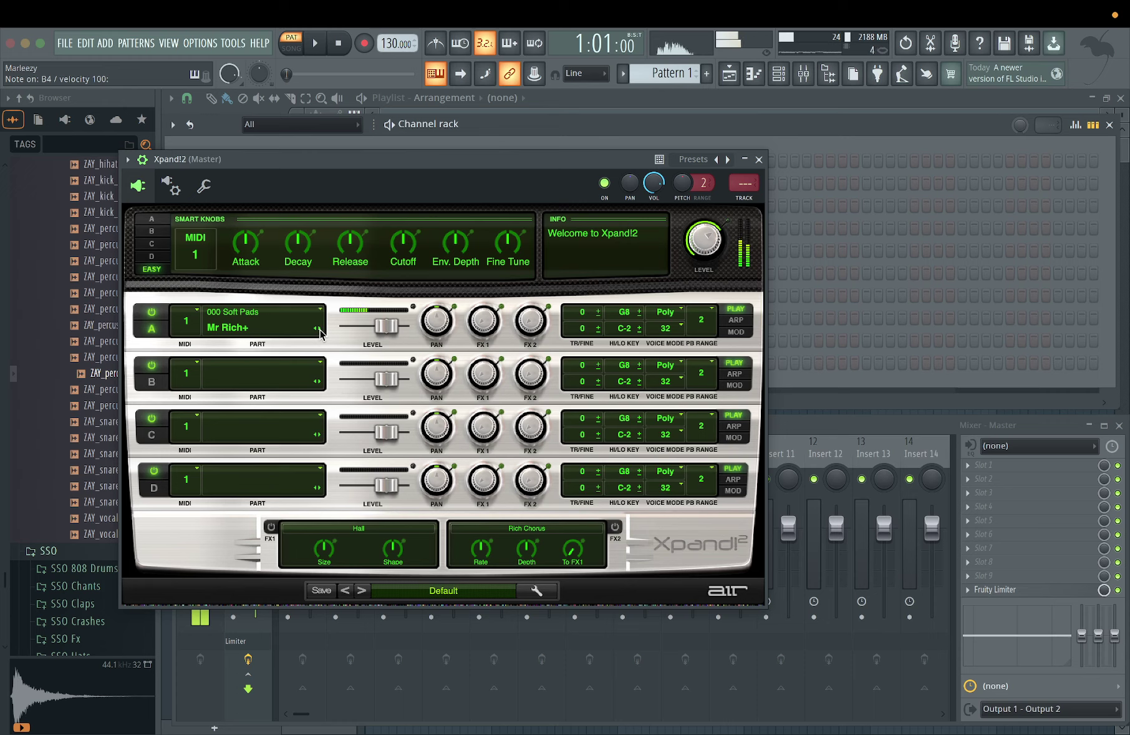
key(w)
key(e)
key(v)
key(c)
key(c)
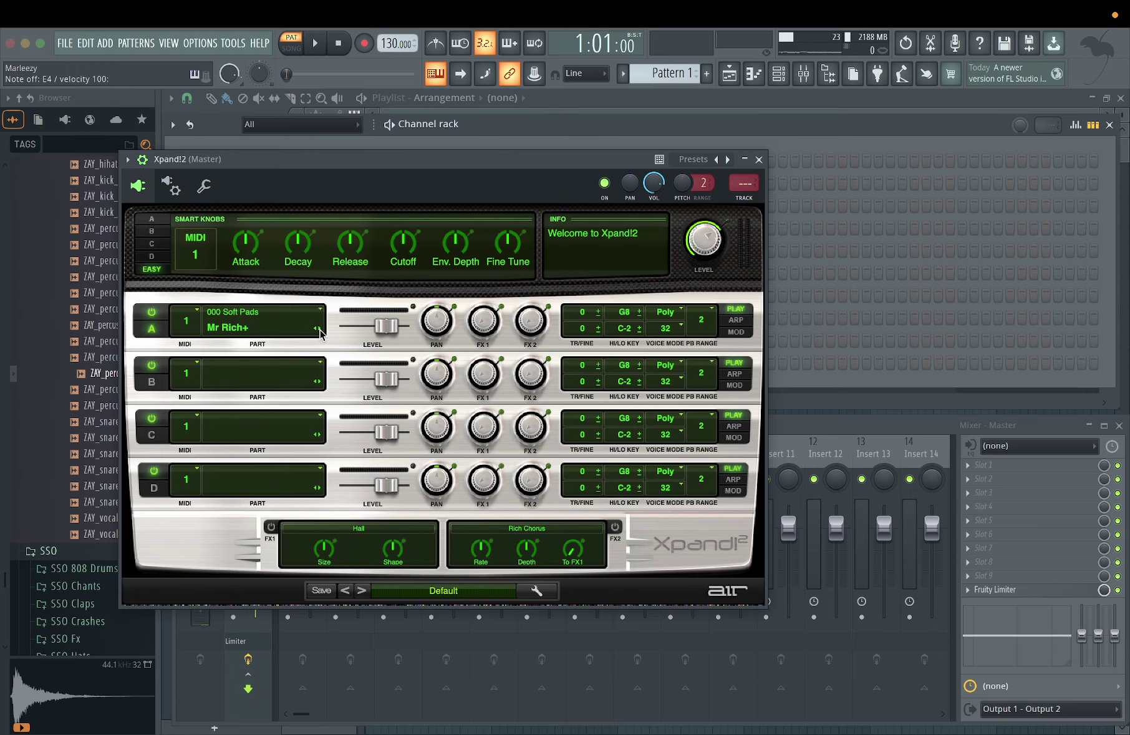
Switch Xpand!2 part A to Nice String Sweeper+ and audition it with a longer improvised melody.
click(320, 330)
key(m)
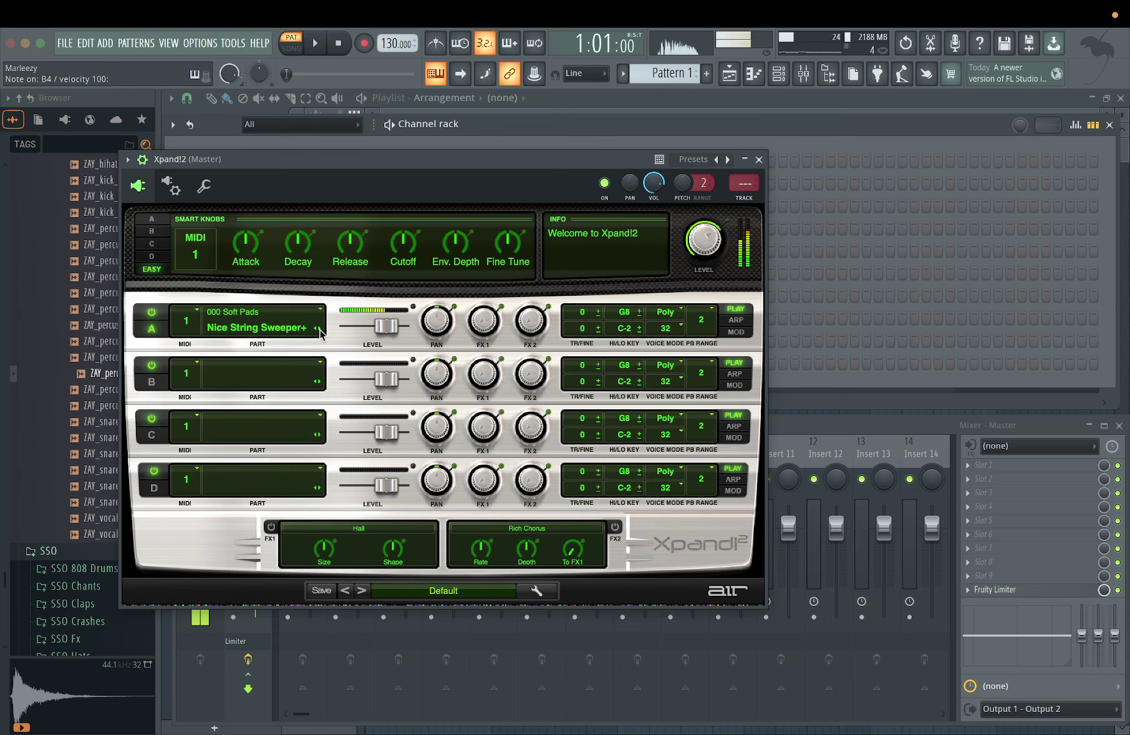
key(n)
key(comma)
key(slash)
key(period)
key(semicolon)
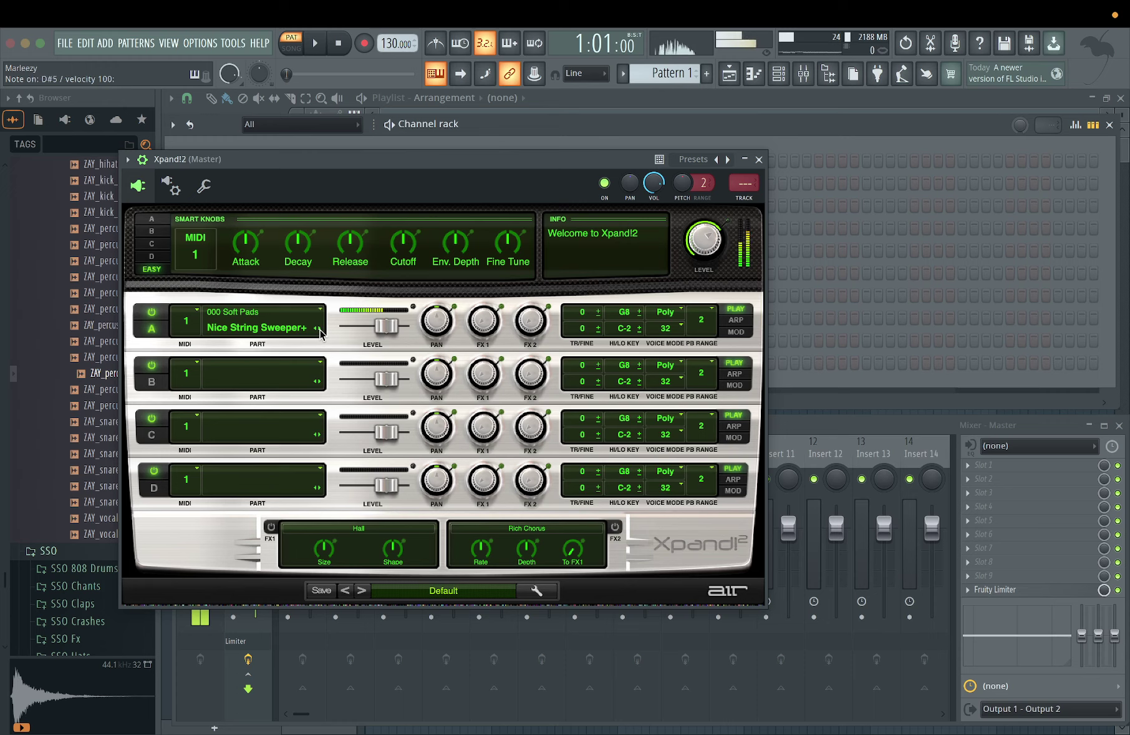
key(l)
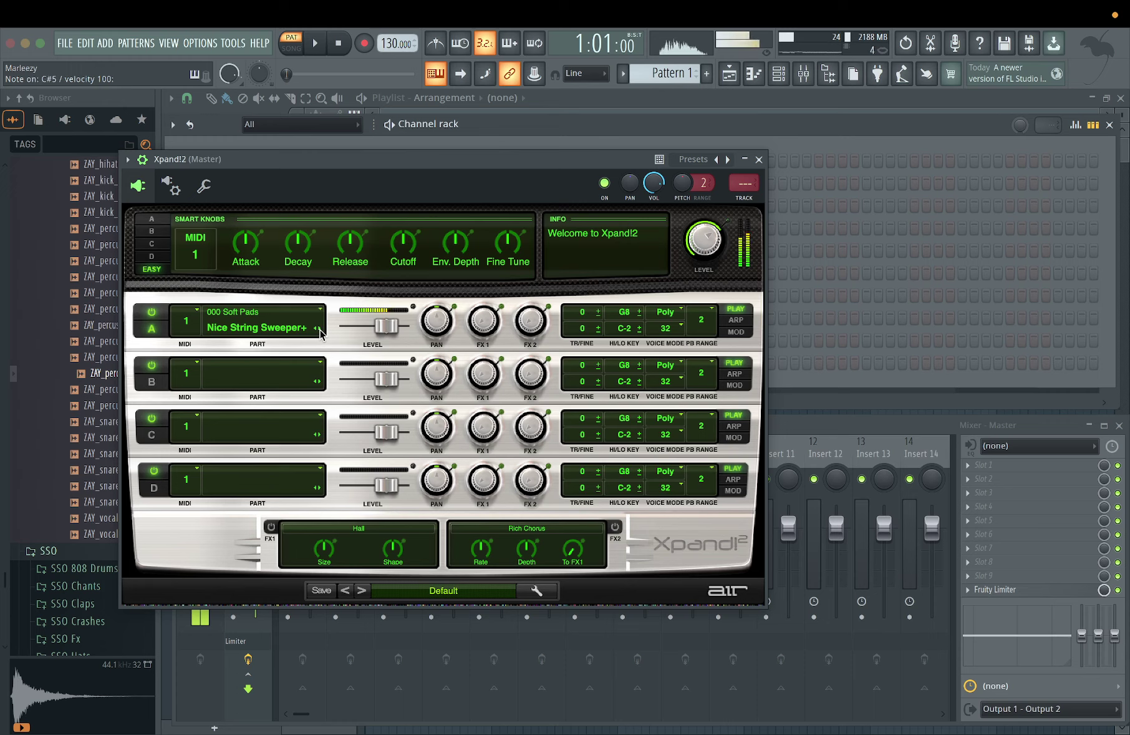
key(h)
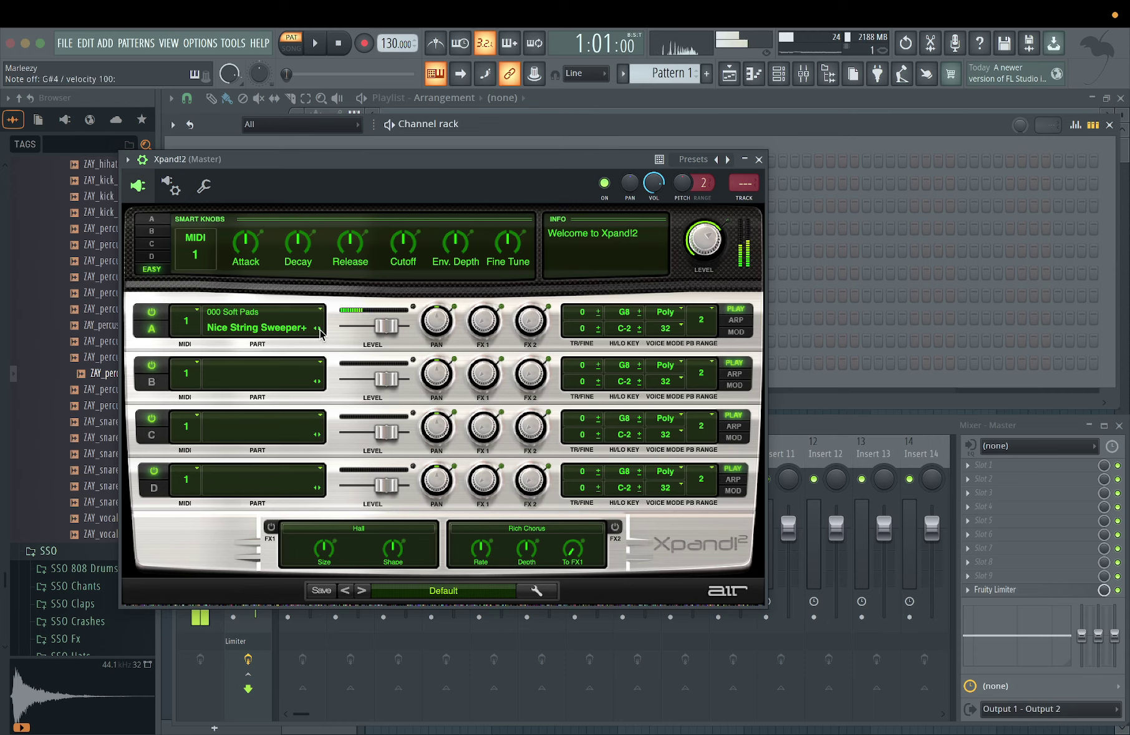
key(l)
key(h)
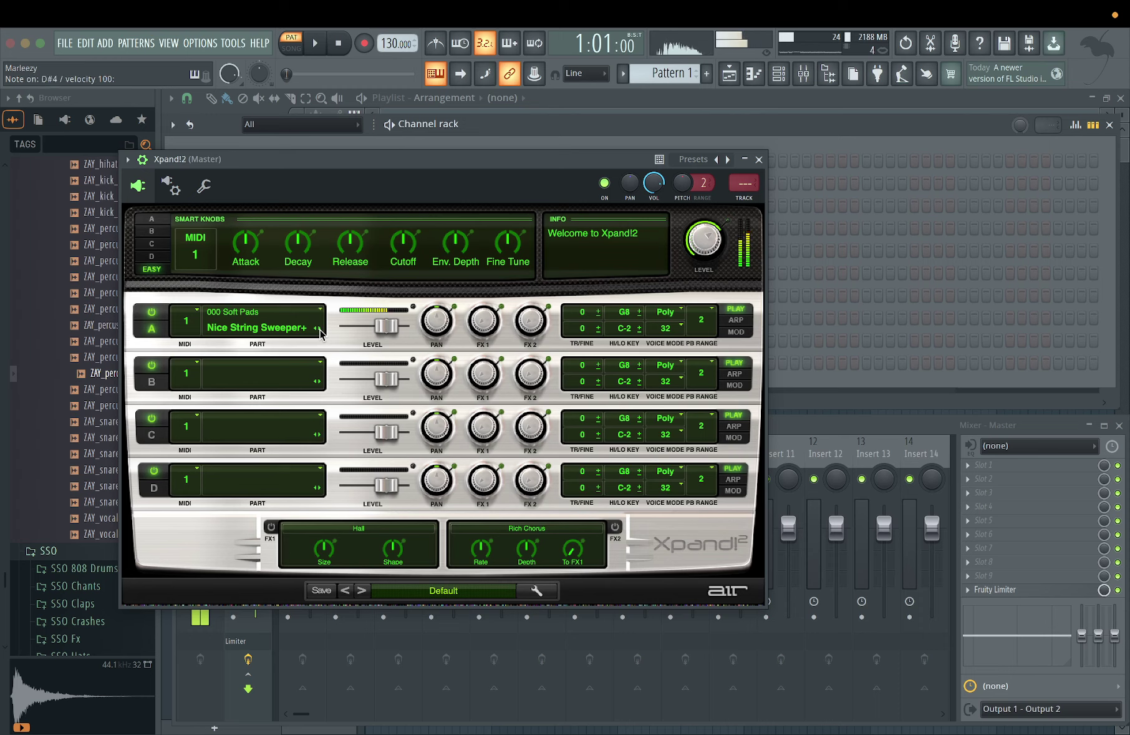
key(m)
key(l)
key(h)
key(9)
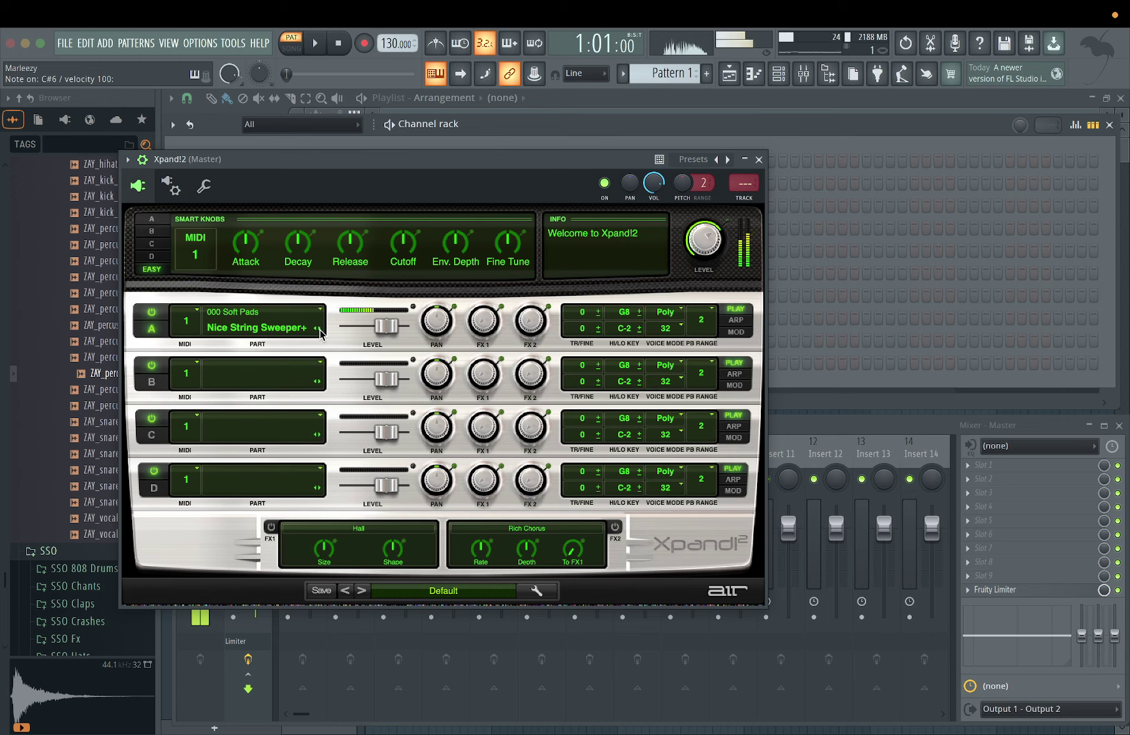
key(h)
key(9)
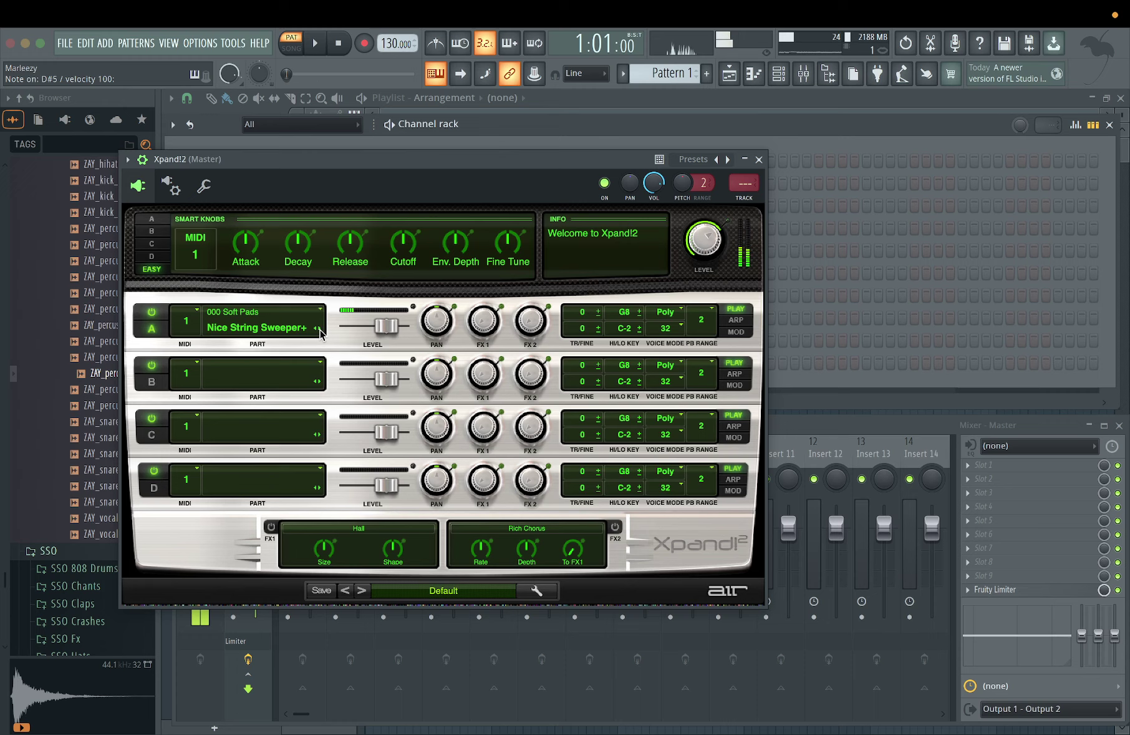
key(h)
key(d)
key(s)
Set Xpand!2 part A to Ocar Pad Maker+, try a couple of notes, and close the plugin window.
click(319, 330)
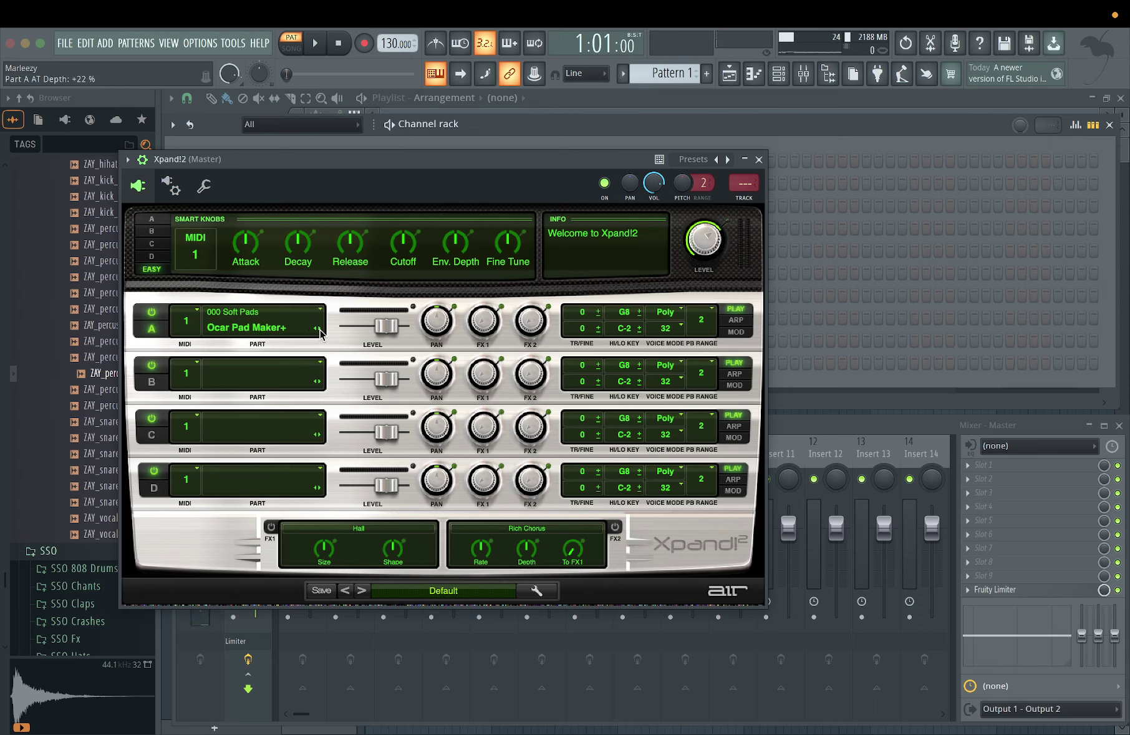
key(n)
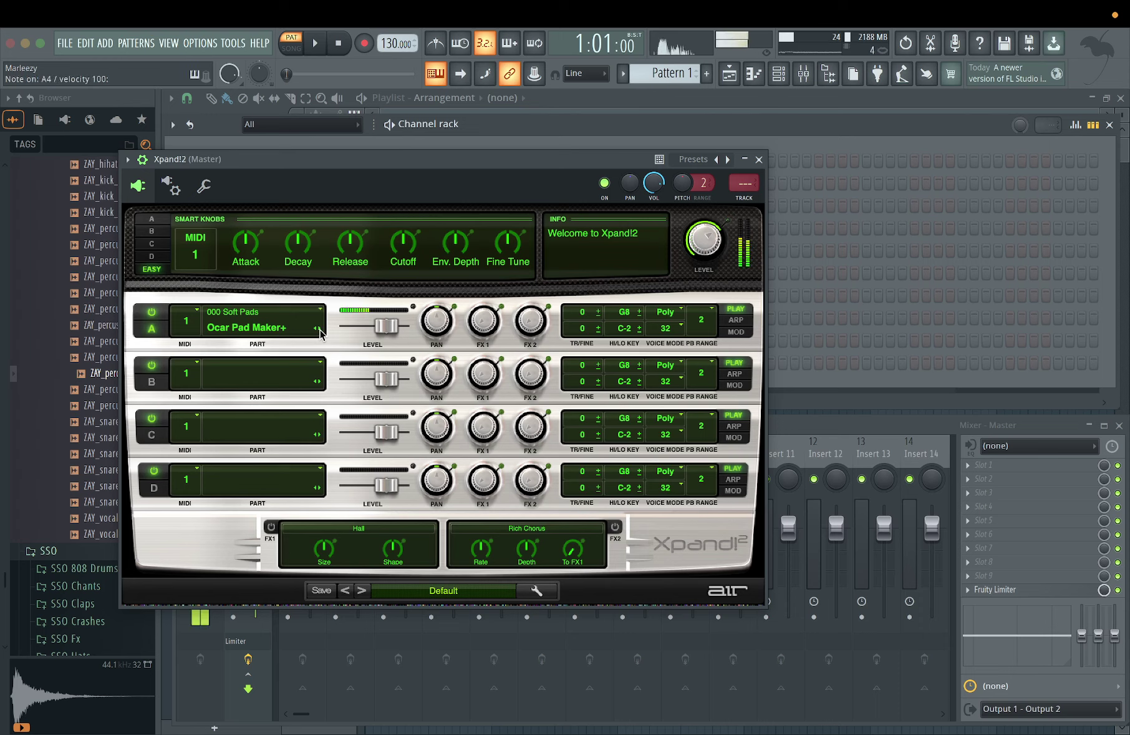
key(w)
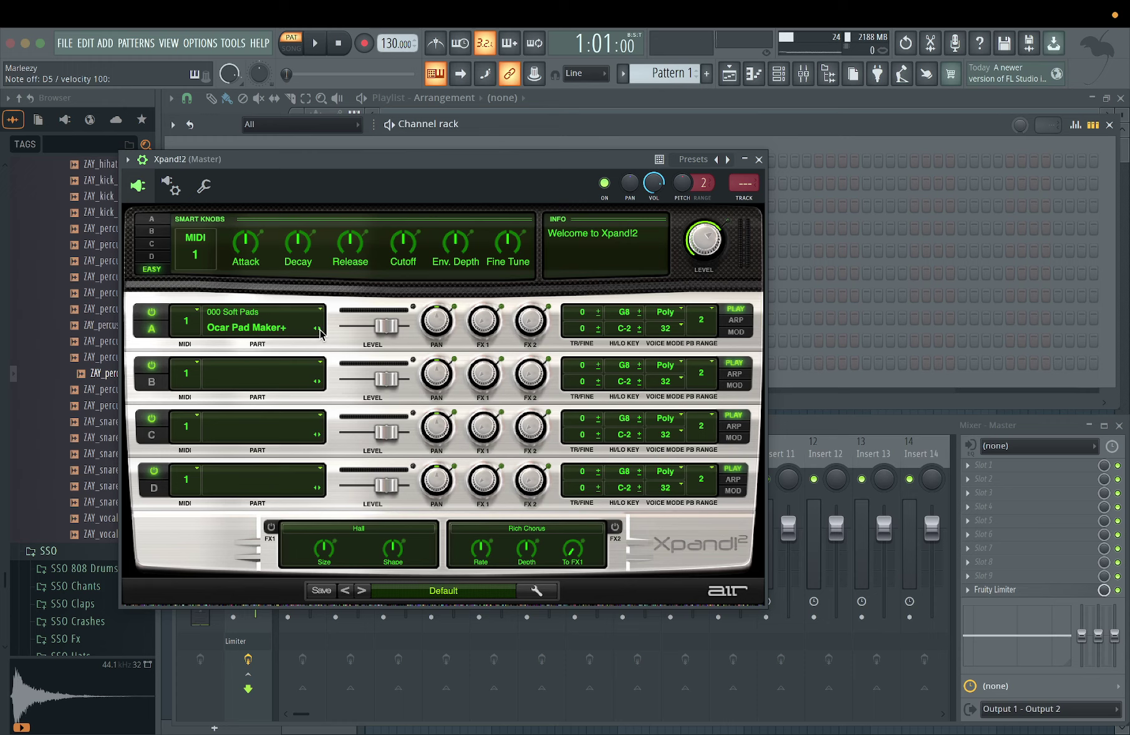
click(759, 159)
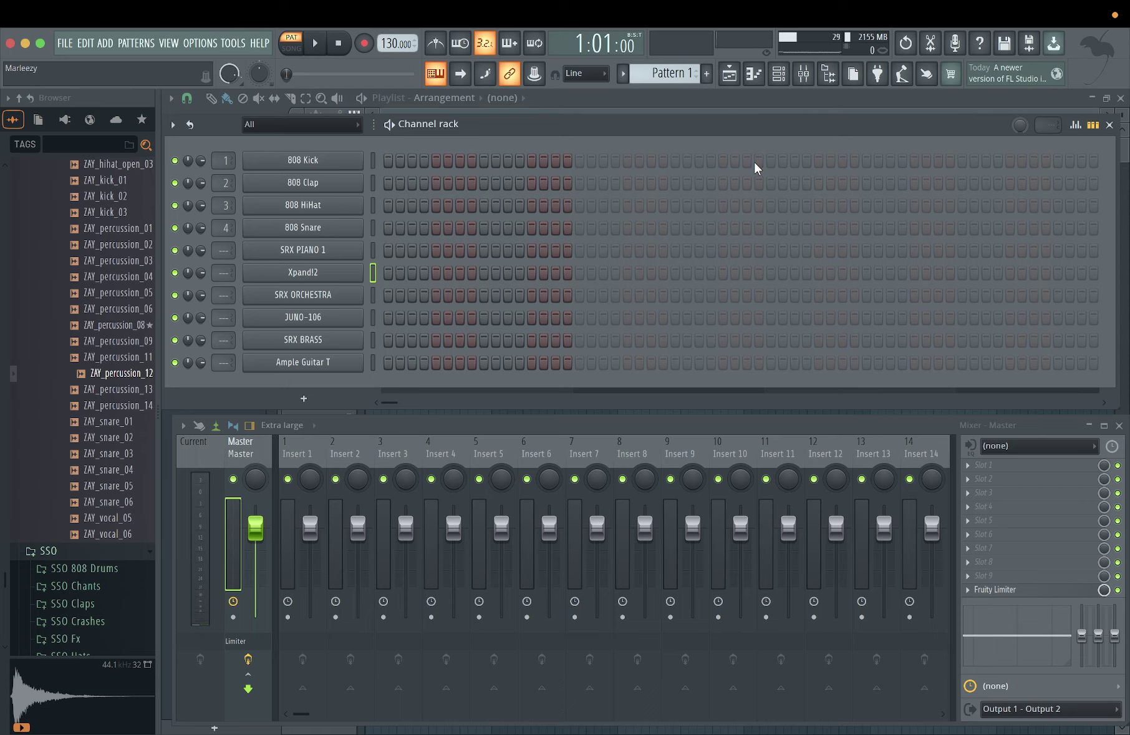
Open the Ample Guitar T instrument from the channel rack.
click(346, 363)
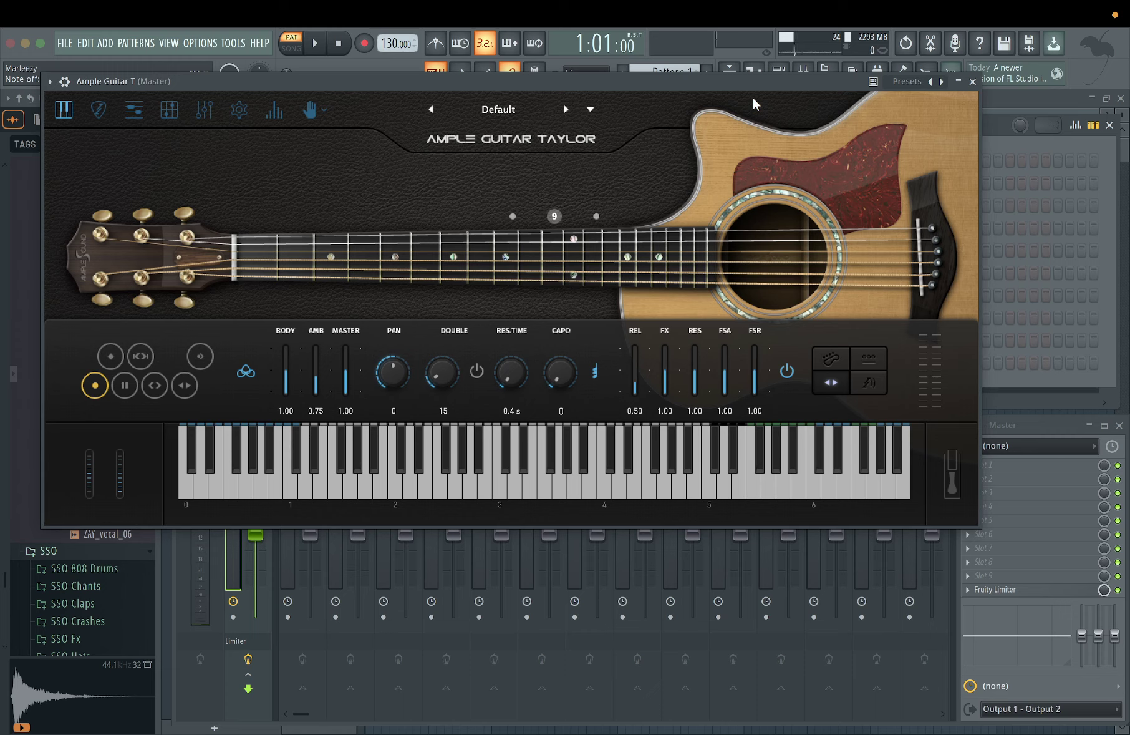
Close Ample Guitar T, open the JUNO-106 instrument from the channel rack, and move its window clear of the transport controls.
click(972, 82)
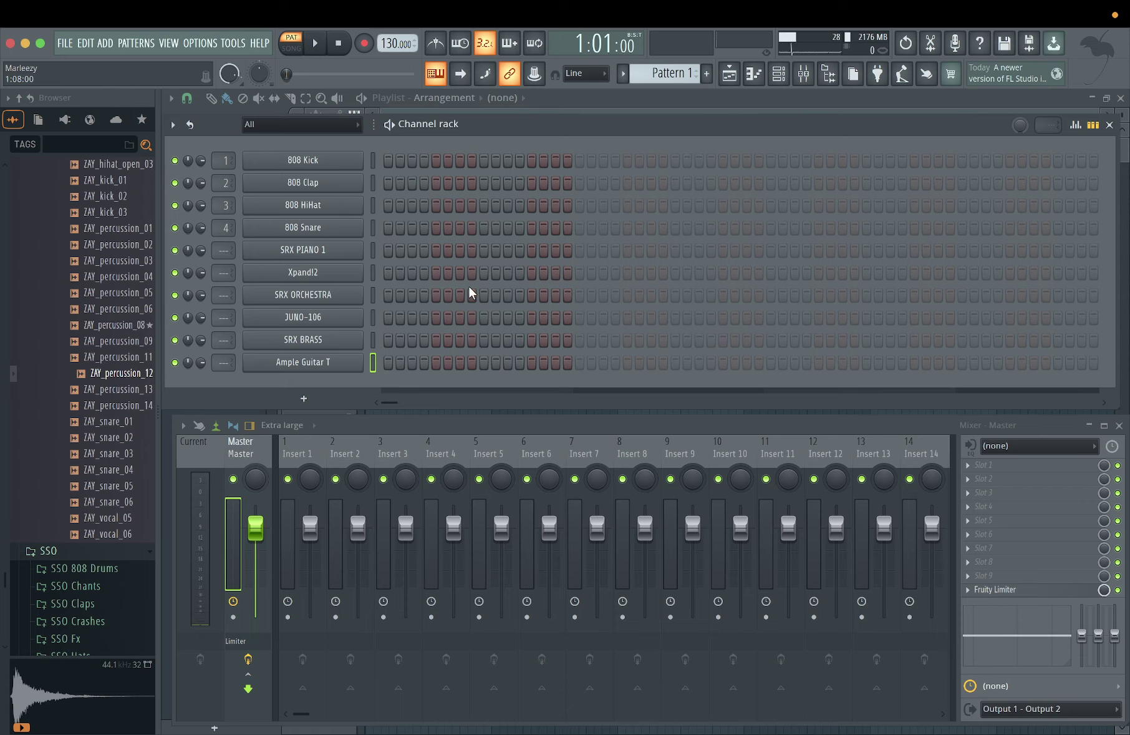
click(303, 317)
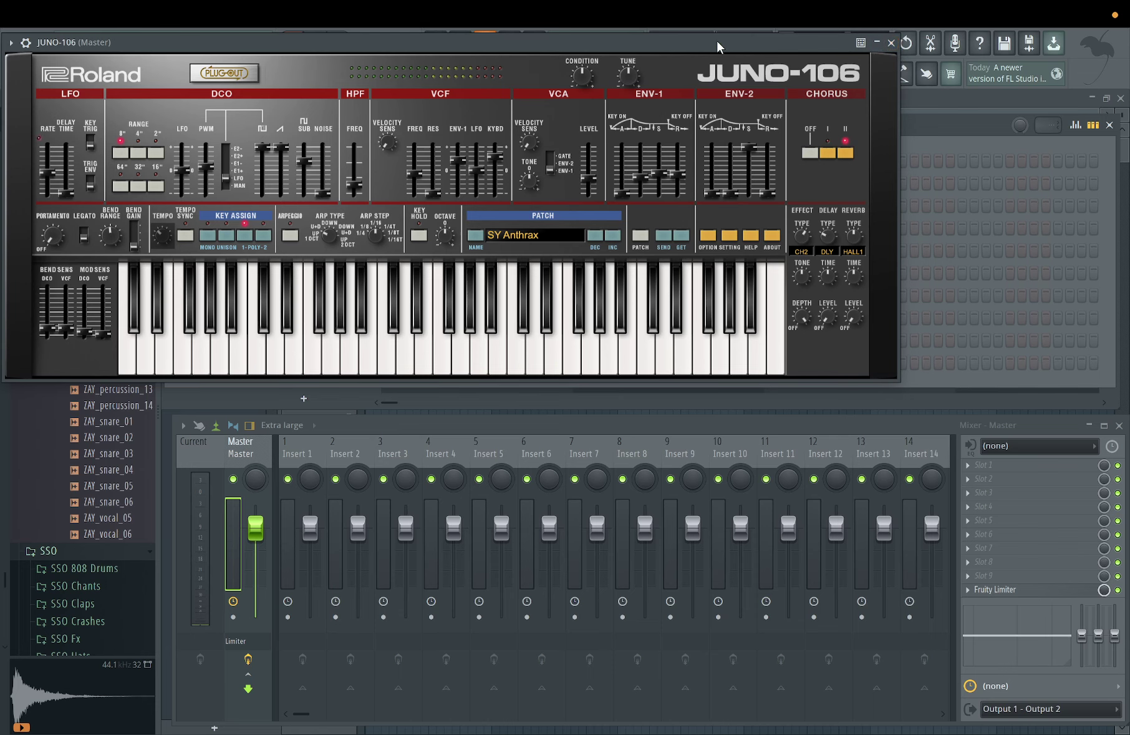
drag(716, 40, 883, 183)
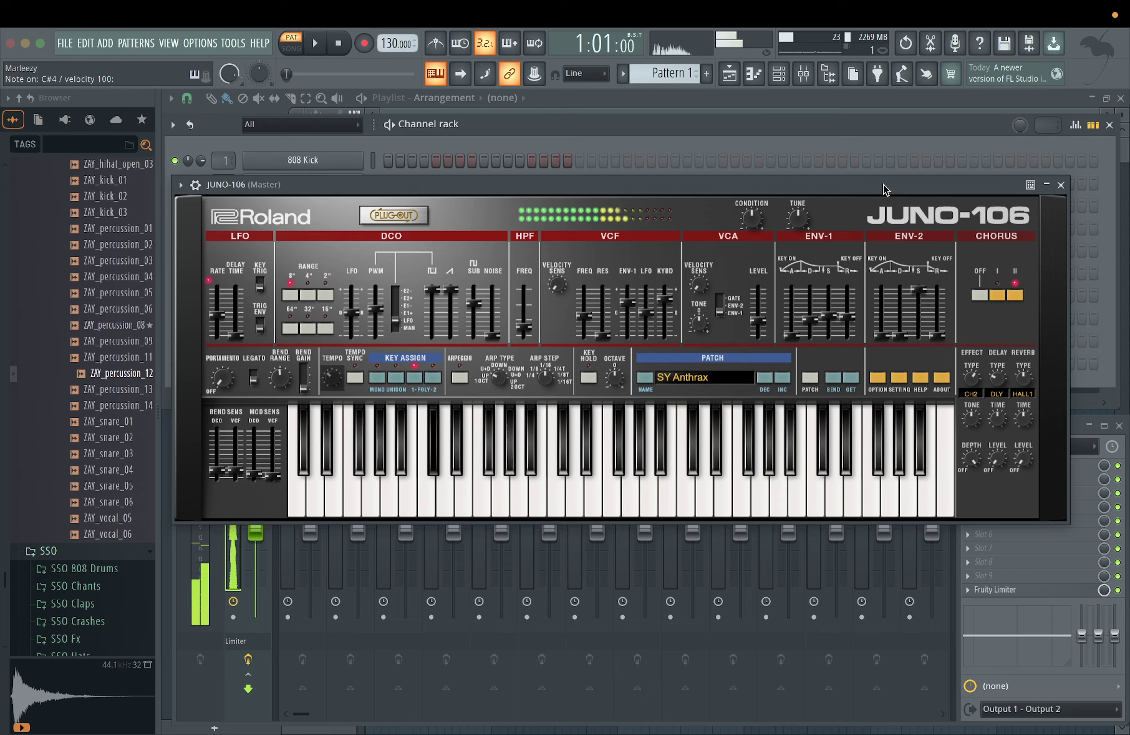
Advance the JUNO-106 through the SQ CoralArpeggio and KY Poly Chorus patches to BR Juno P-Saws, auditioning them, and close the plugin.
click(784, 380)
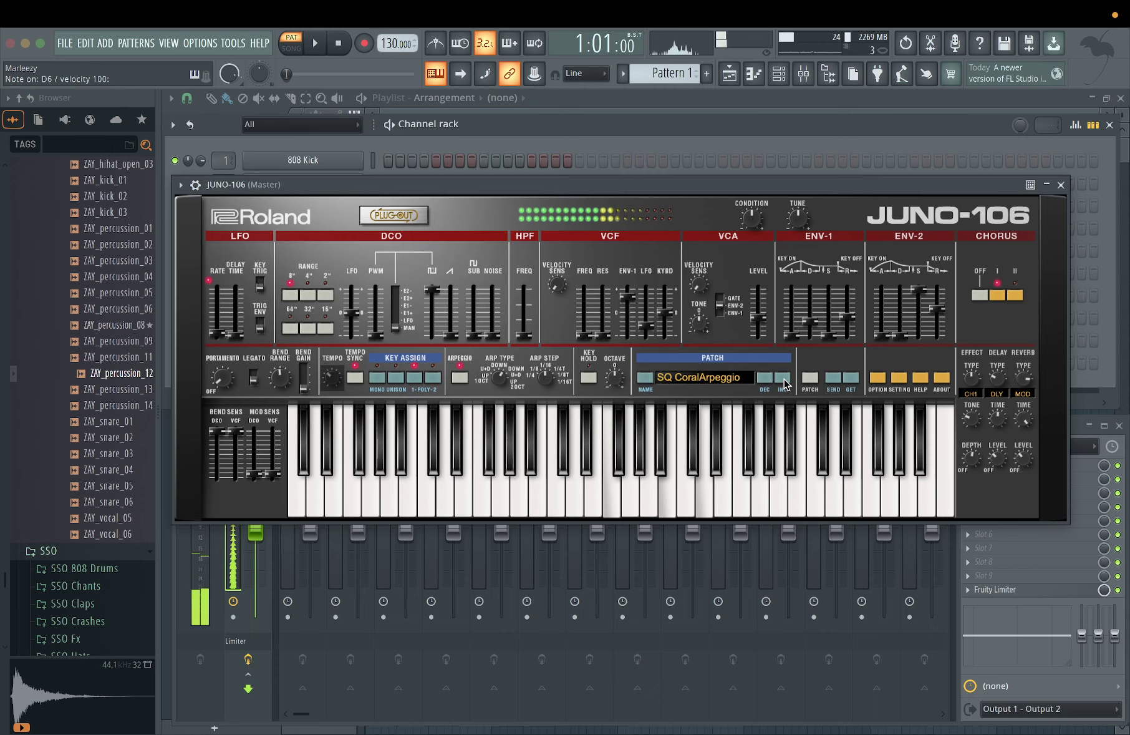
click(784, 379)
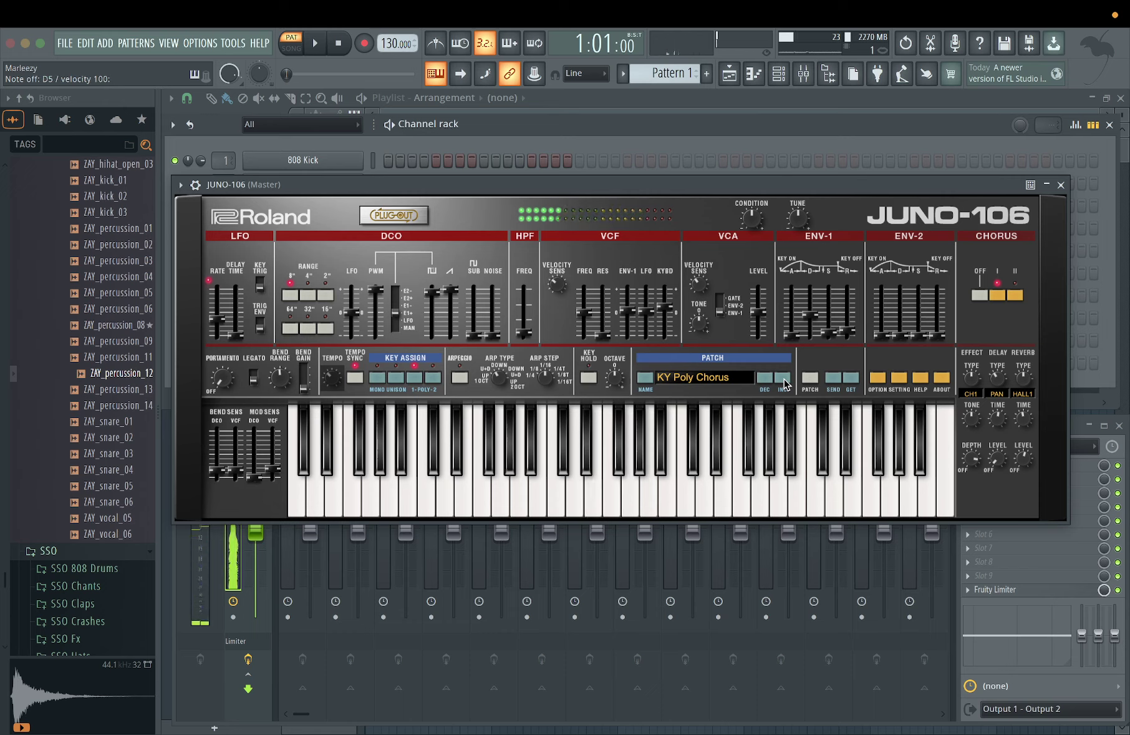
click(783, 378)
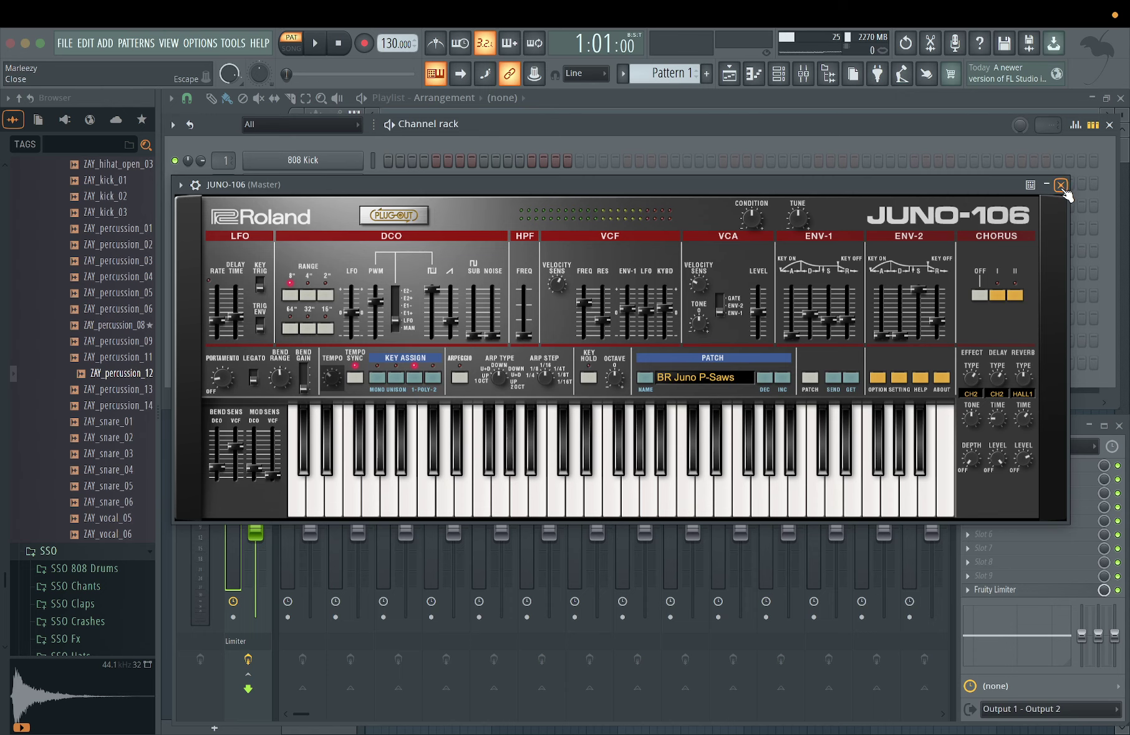
drag(962, 188, 945, 179)
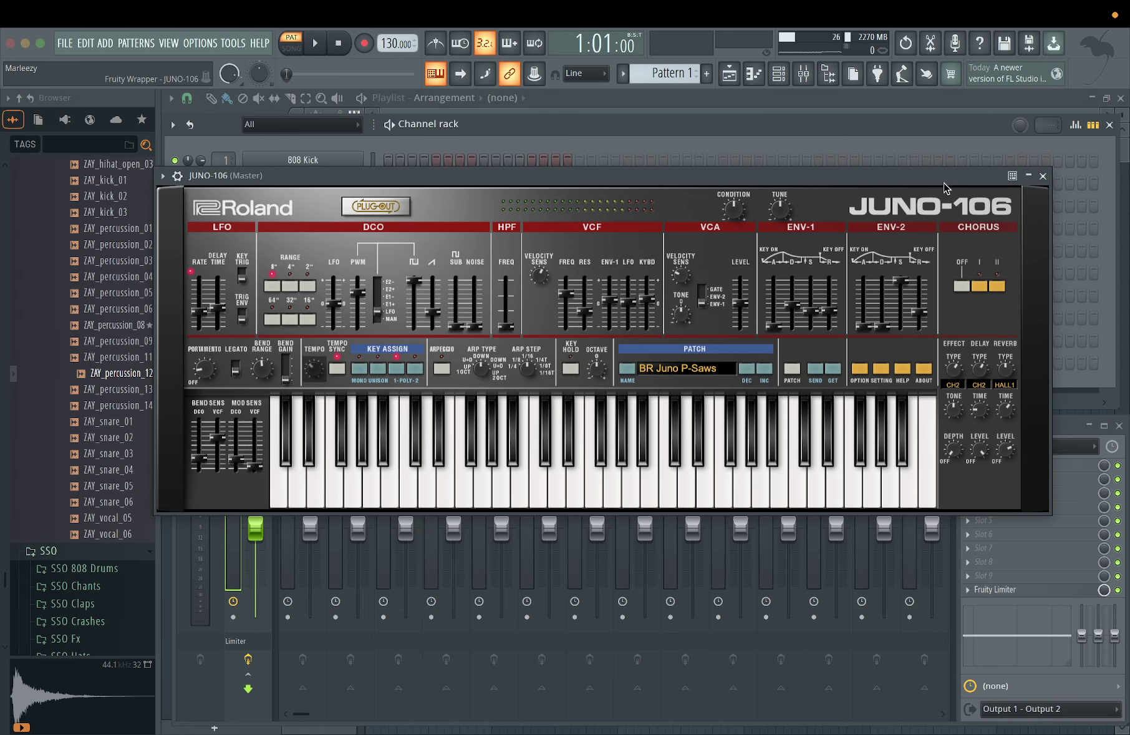
click(1044, 180)
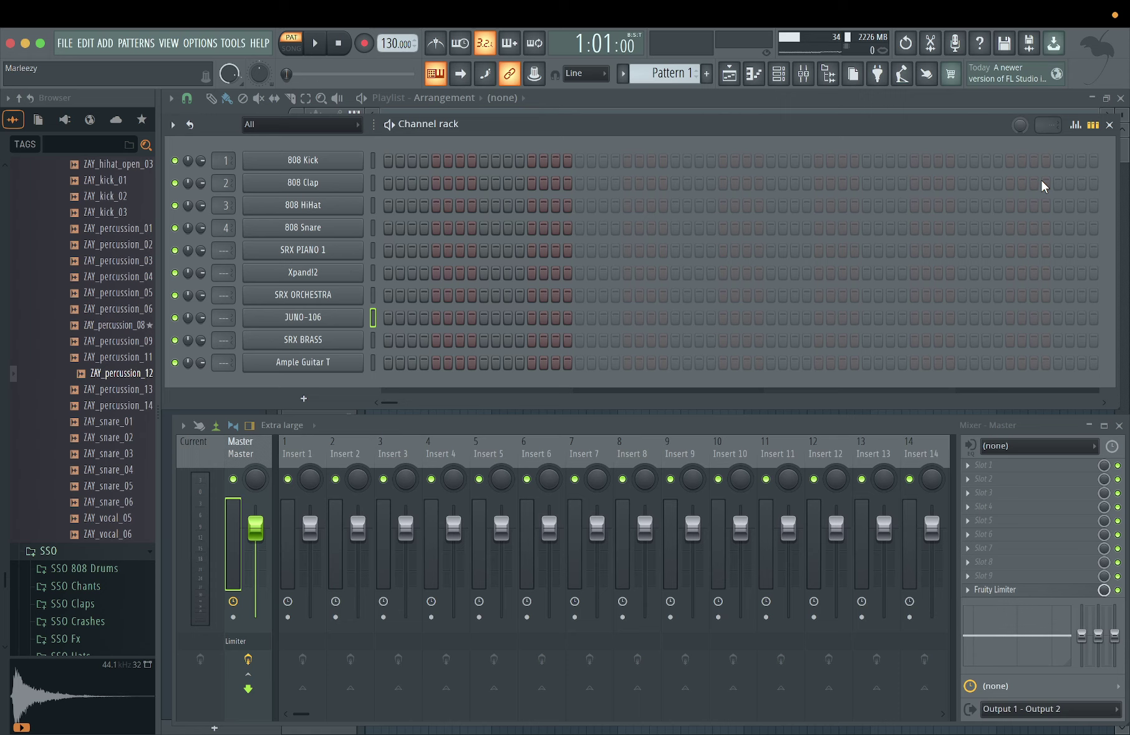
Open SRX ORCHESTRA from the channel rack, load PR-A patch 034 LegatoStrngs, and audition it with a few notes.
click(335, 295)
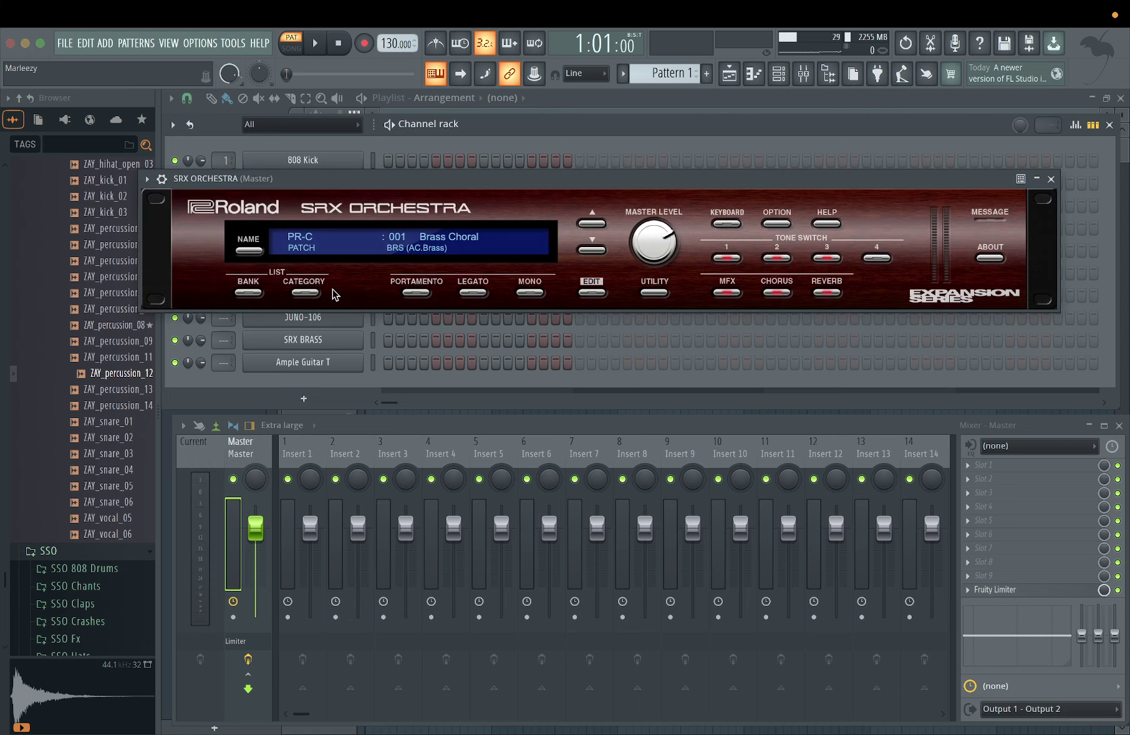
click(444, 244)
mouse_move(311, 278)
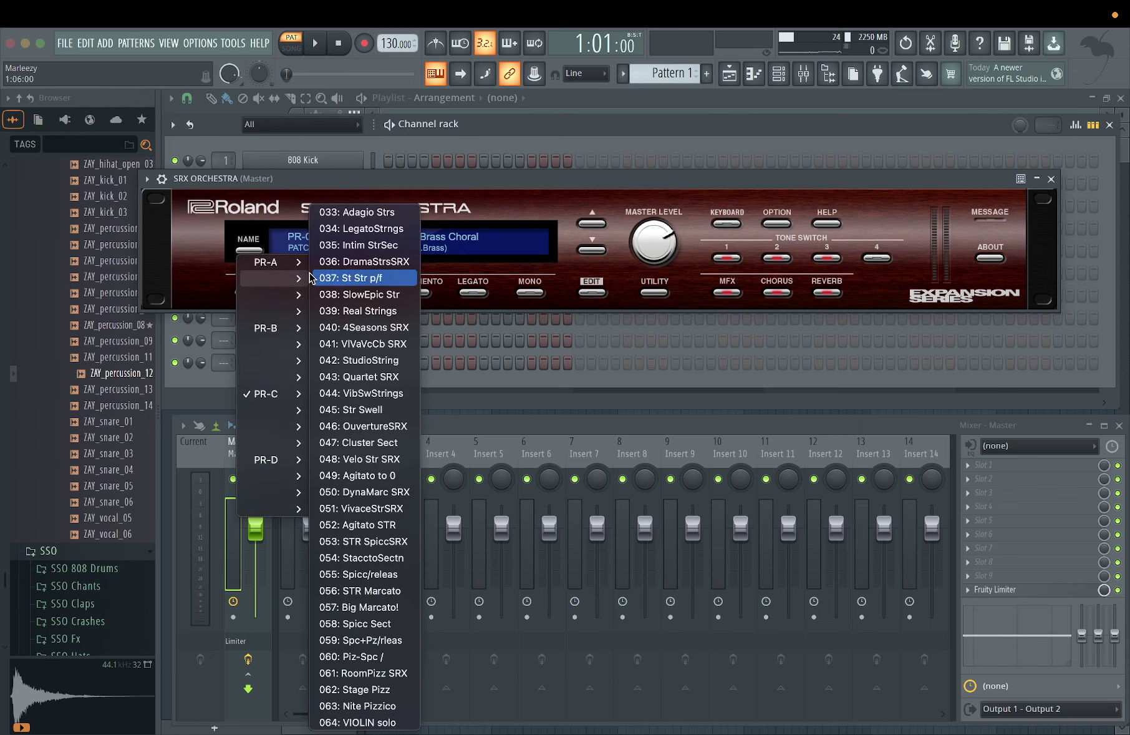
click(353, 228)
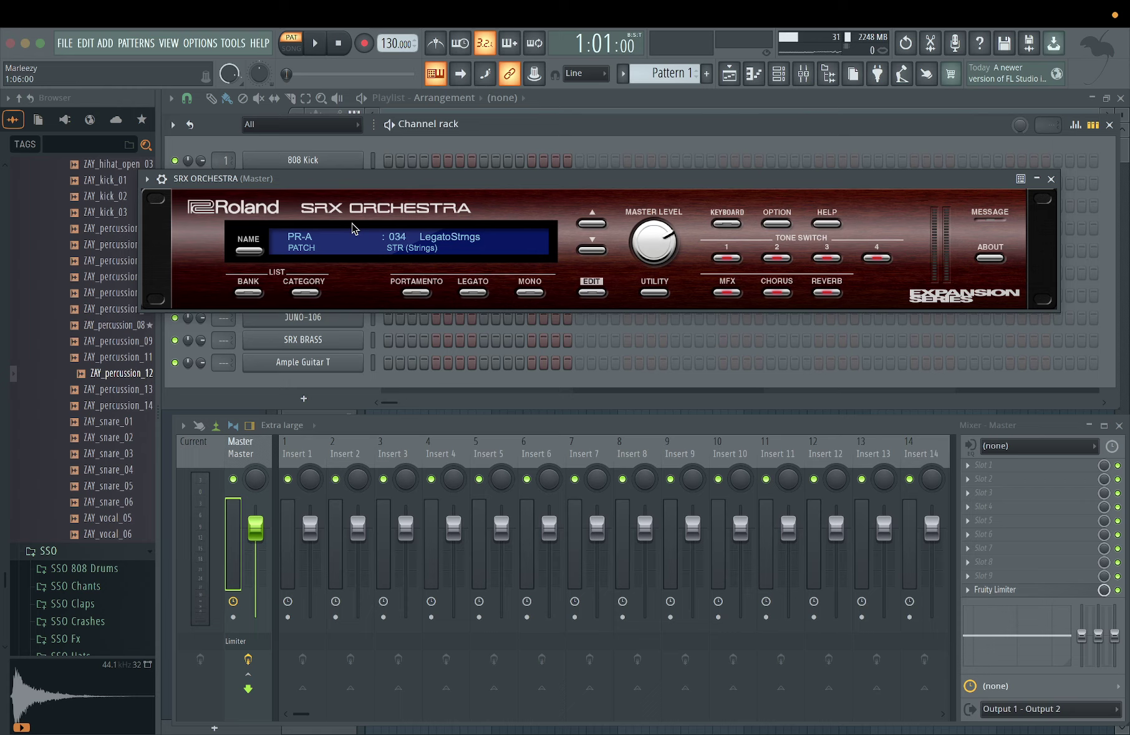
key(c)
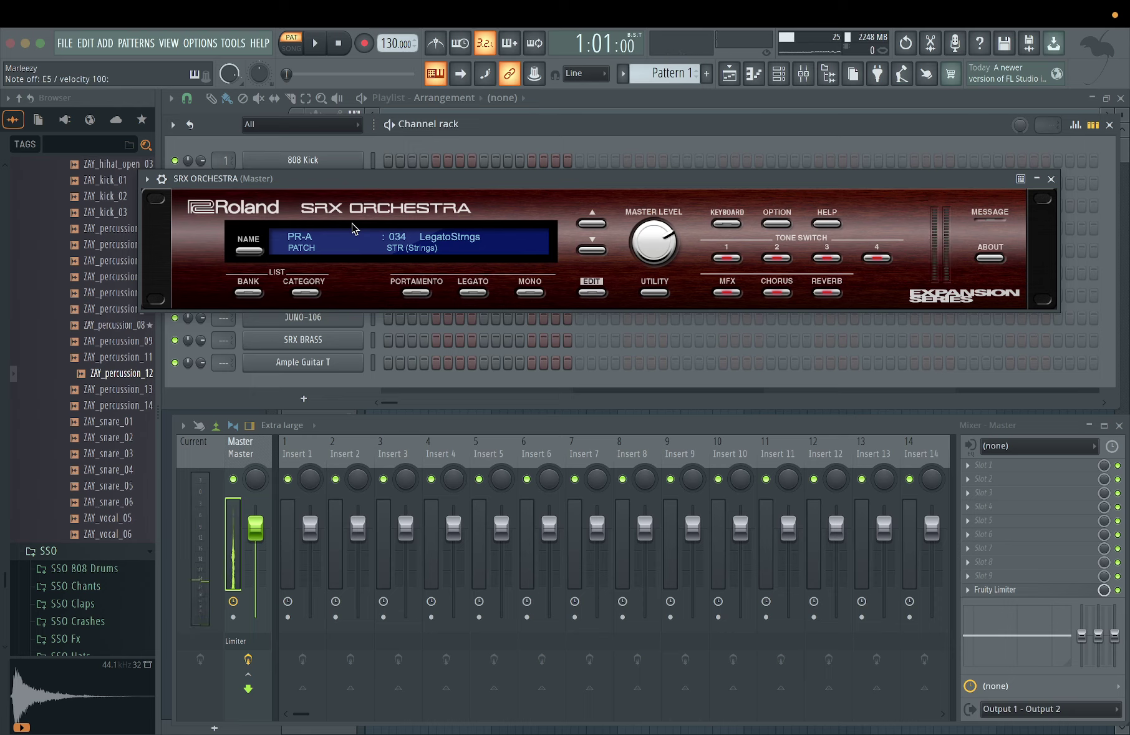
Advance SRX ORCHESTRA one patch at a time from 035 Intim StrSec to 038 SlowEpic Str, auditioning the string sounds along the way.
click(591, 250)
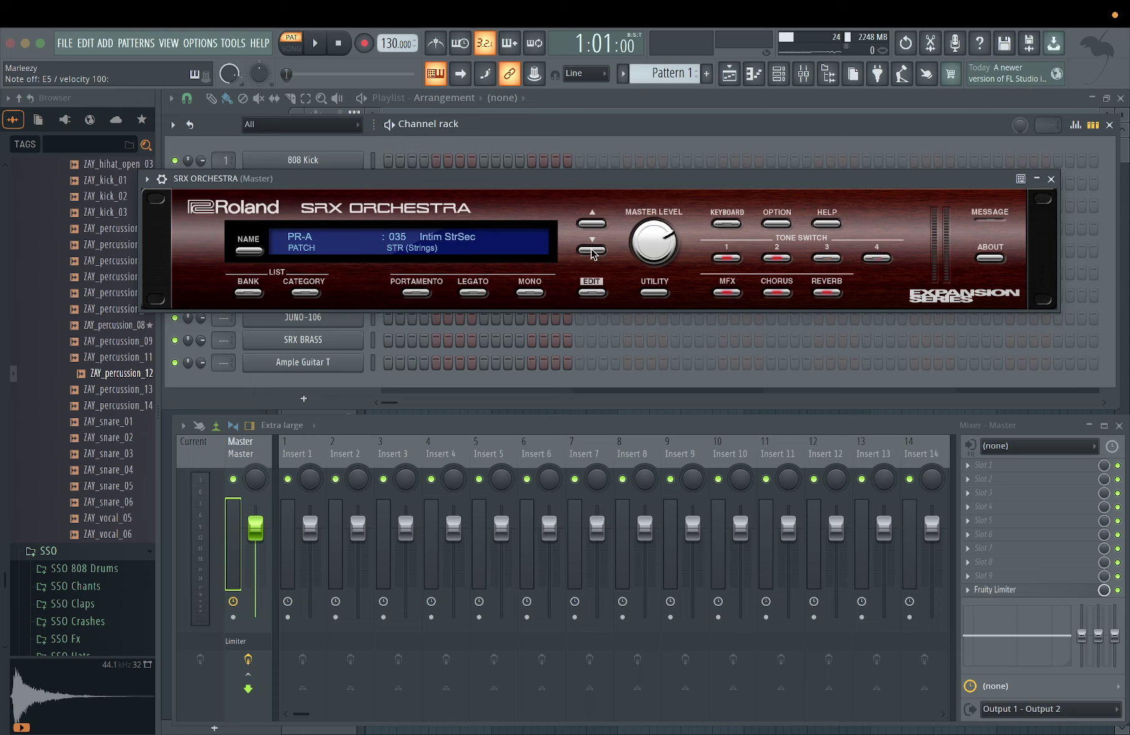
click(592, 250)
key(m)
key(e)
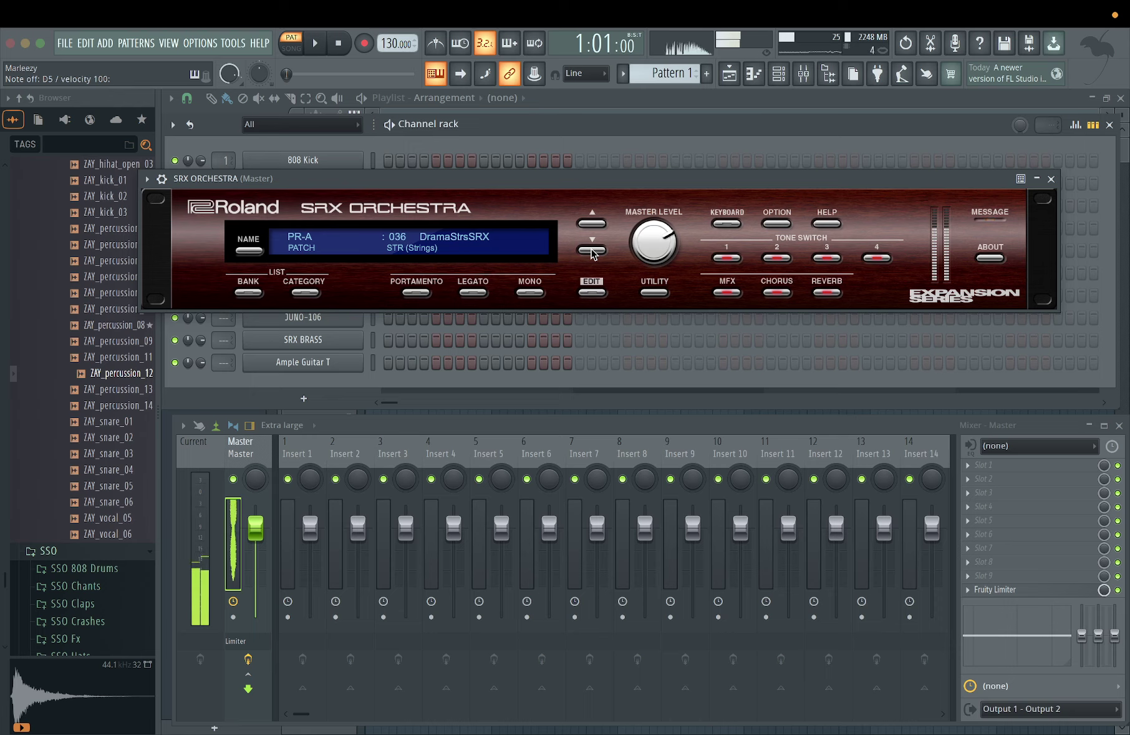
click(592, 250)
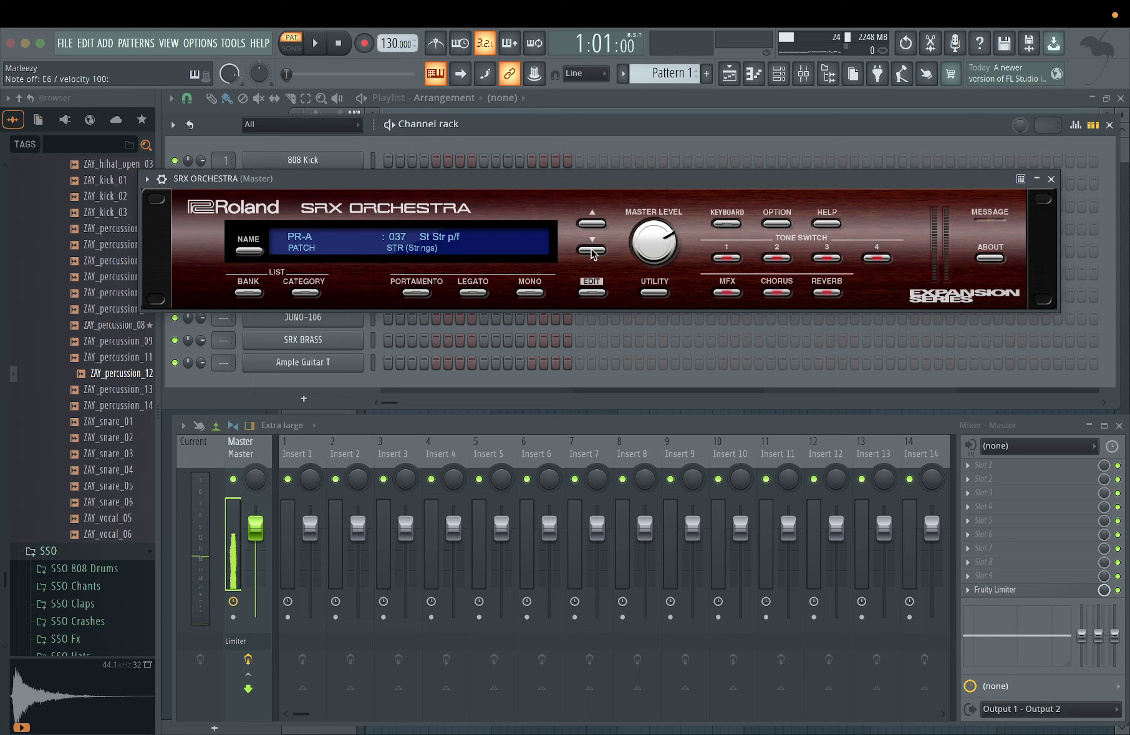
key(m)
click(592, 250)
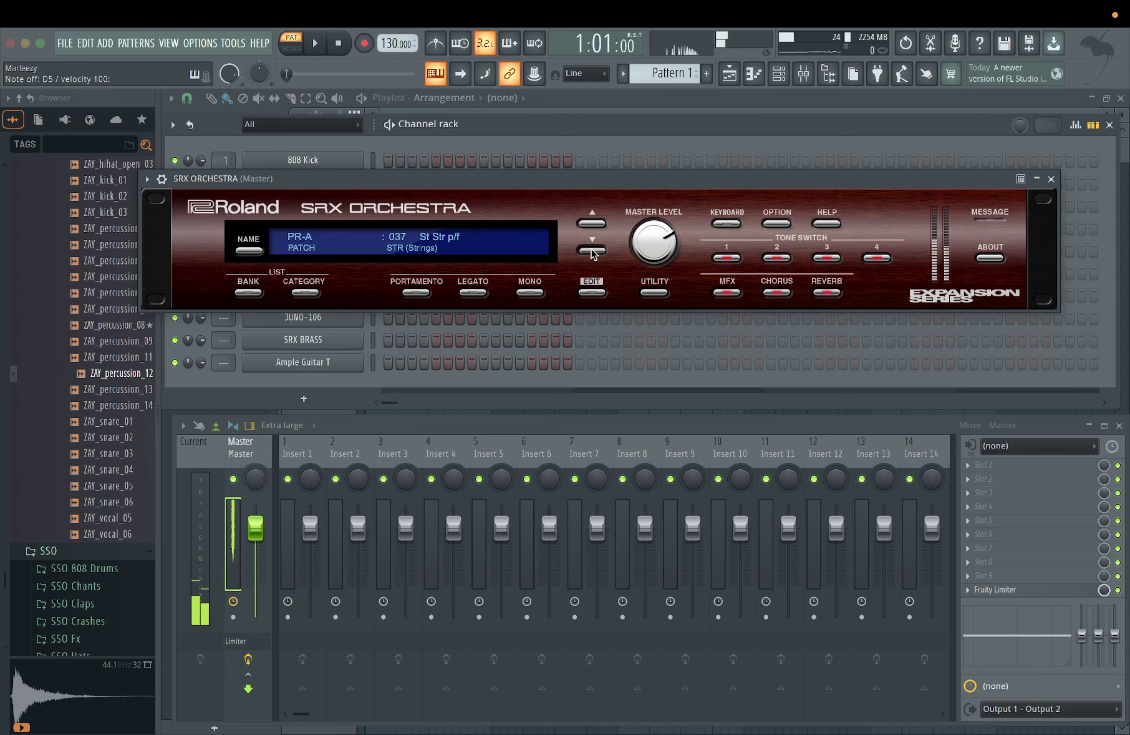
key(m)
Load SRX ORCHESTRA PR-A patch 109 Harp & Flute and audition it with a short melody.
click(249, 251)
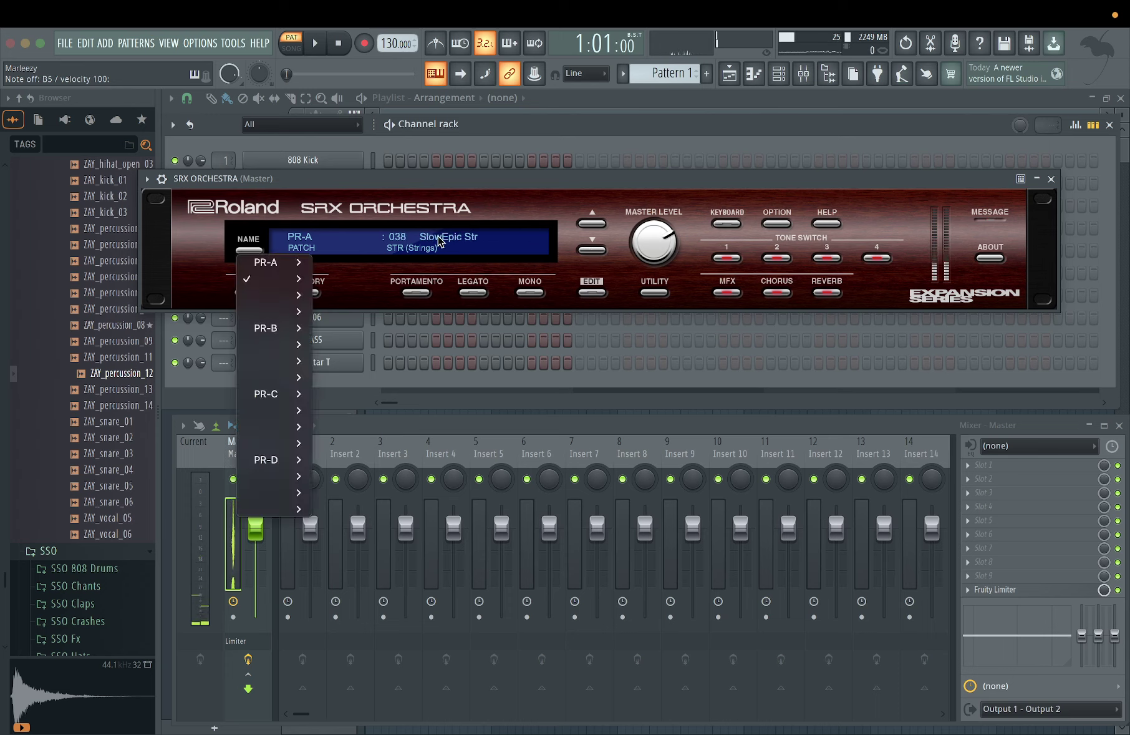
mouse_move(306, 295)
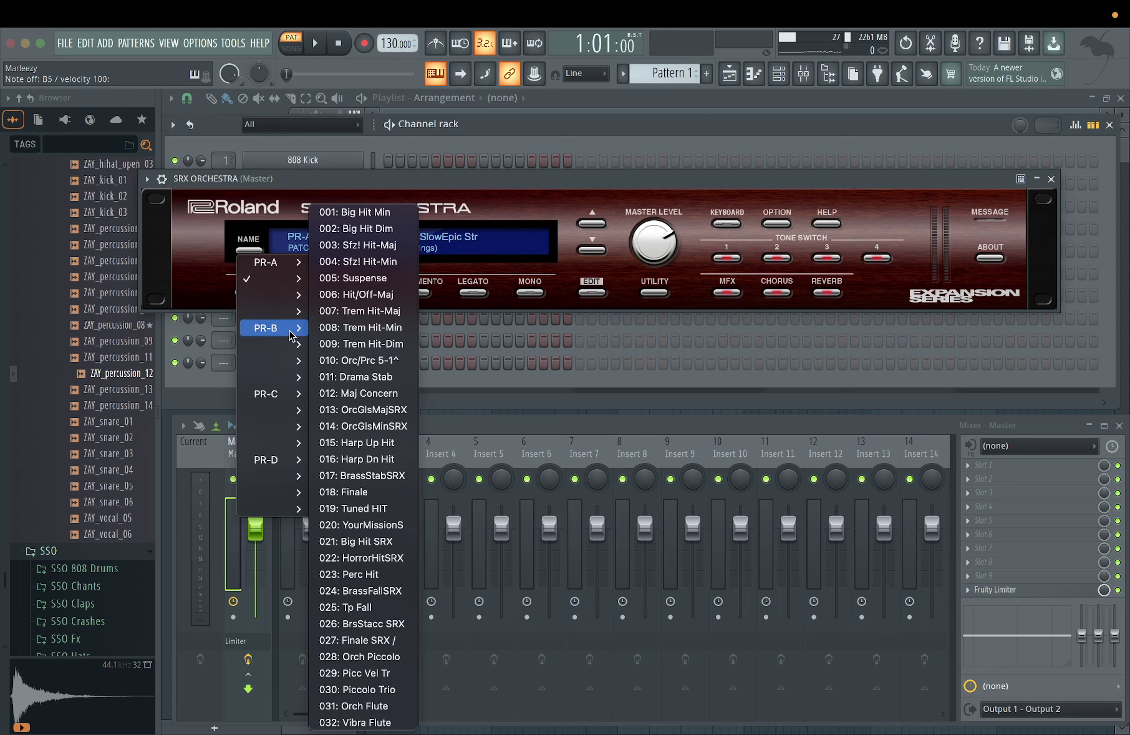
mouse_move(290, 319)
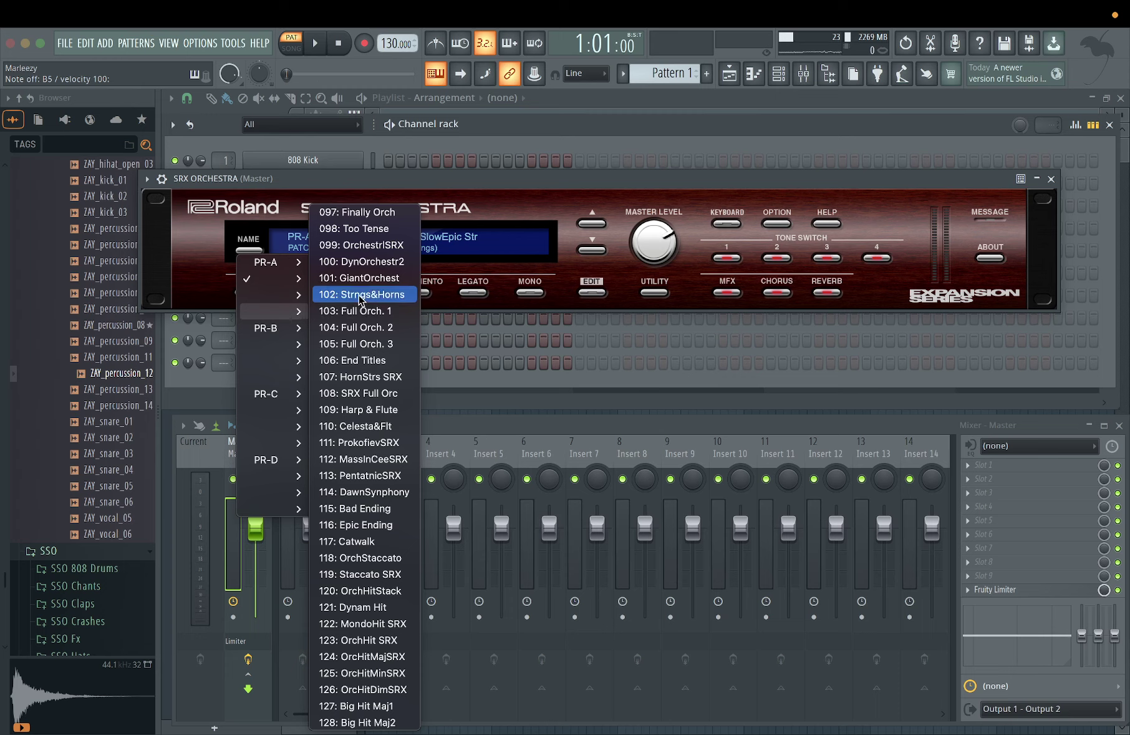
click(370, 411)
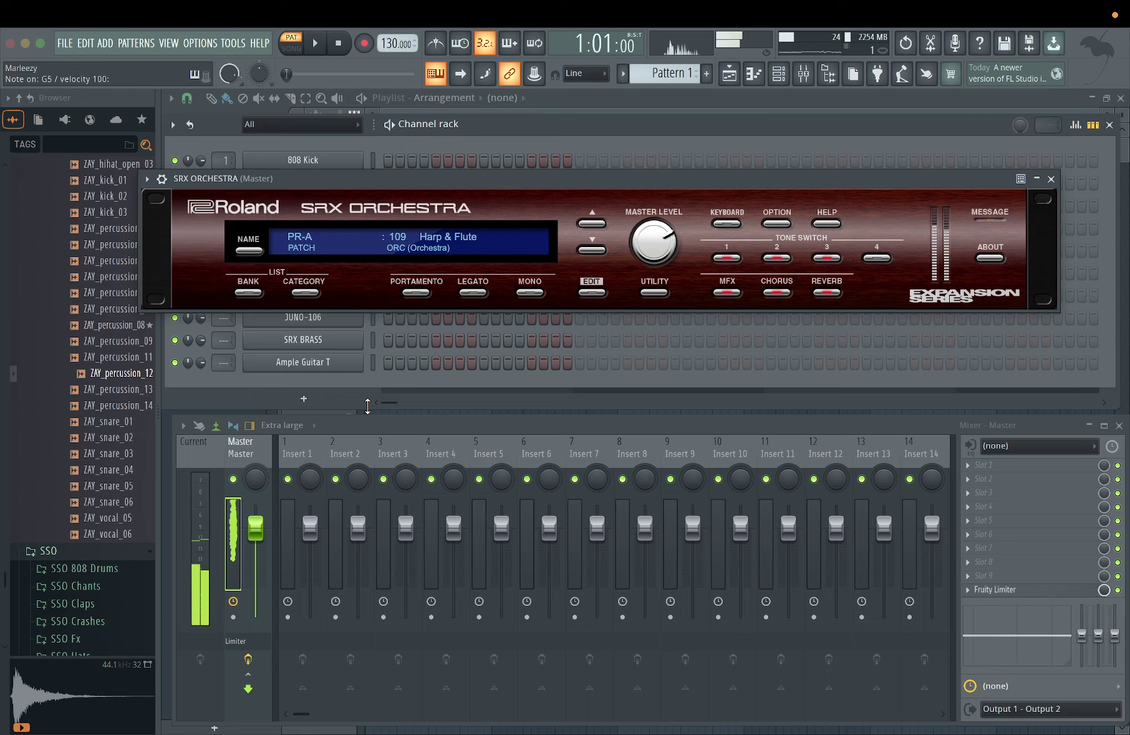
key(c)
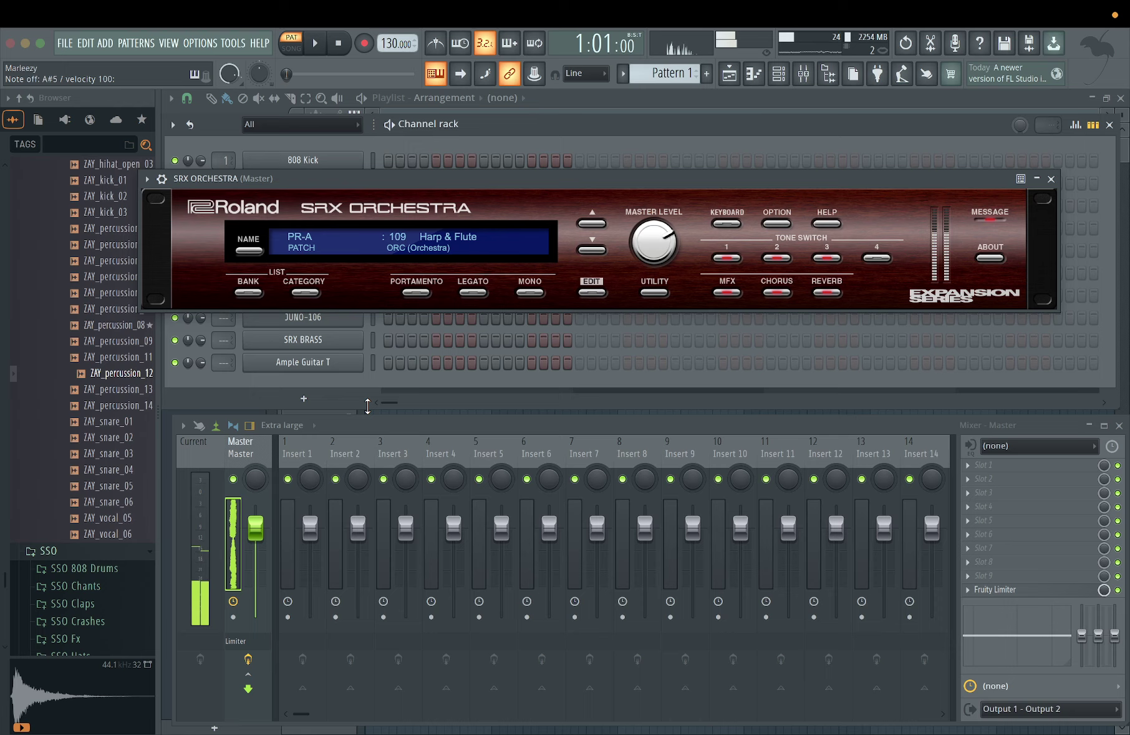
key(d)
key(s)
key(z)
Switch SRX ORCHESTRA to PR-B patch 104 Trumpet Plus and audition the brass sound with a few notes.
click(248, 249)
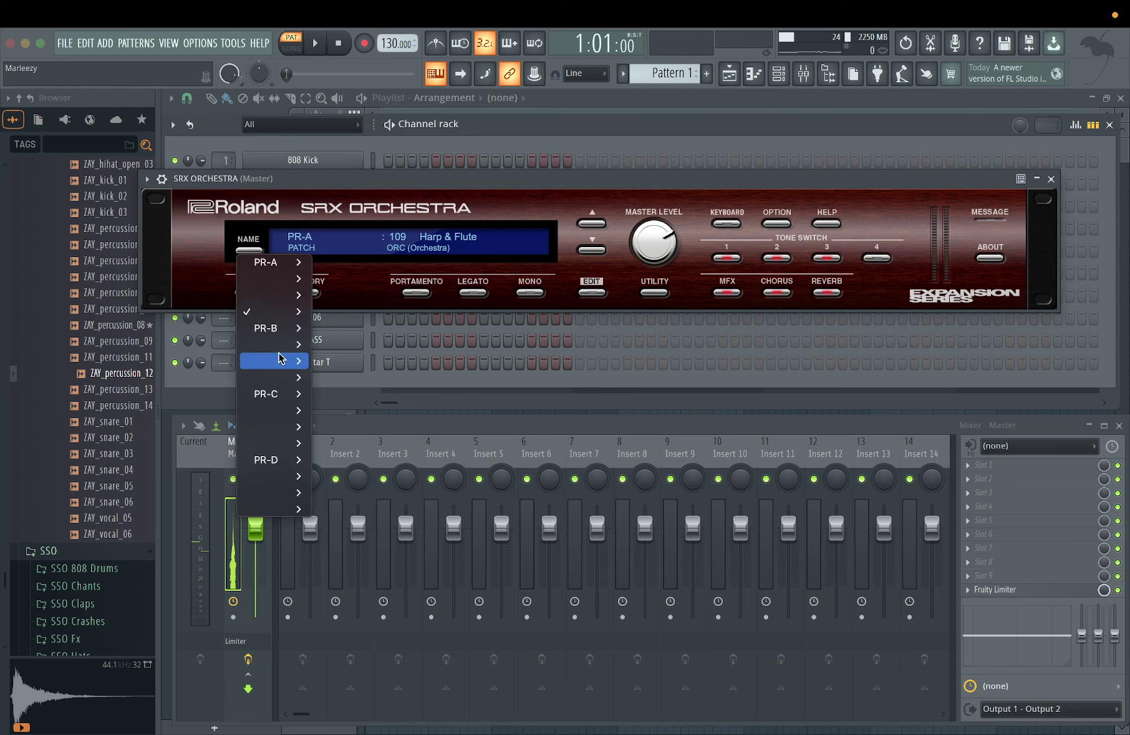
mouse_move(280, 362)
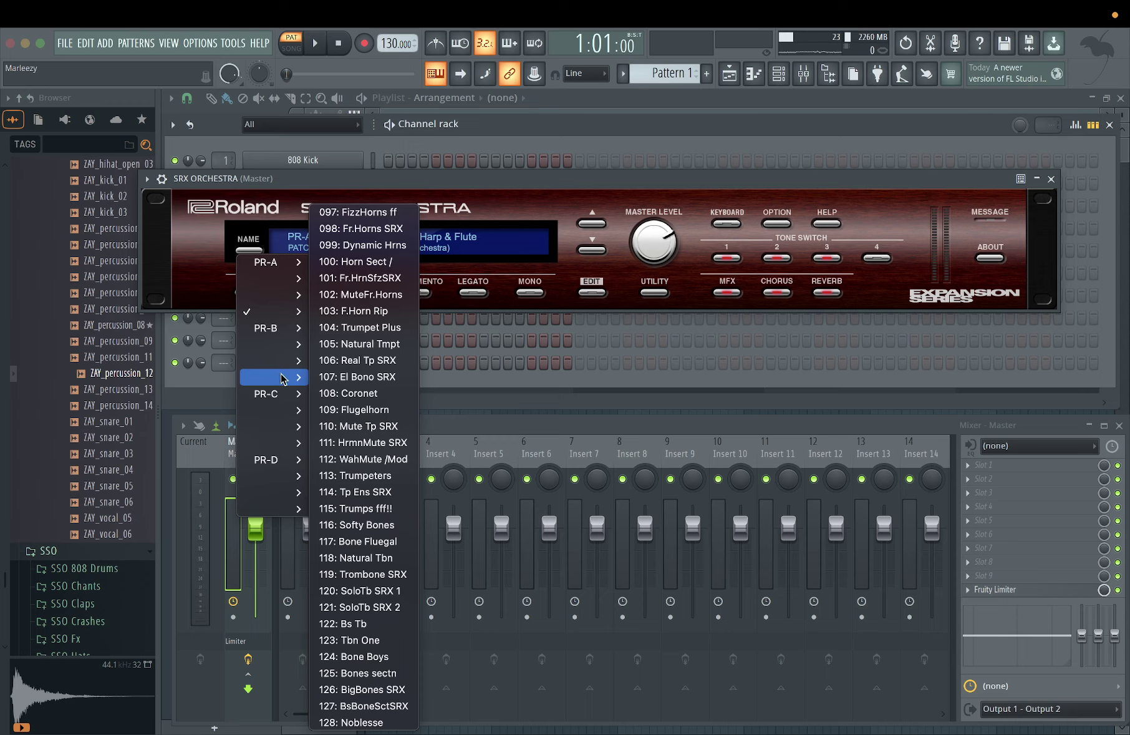
click(383, 334)
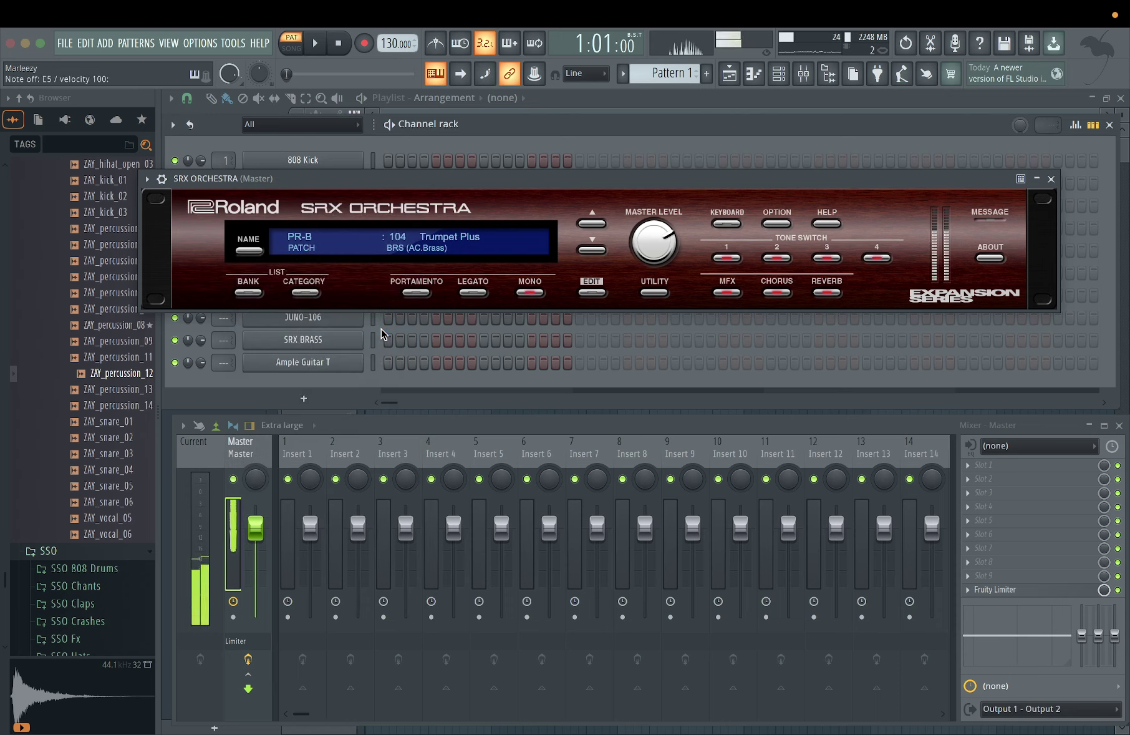
key(y)
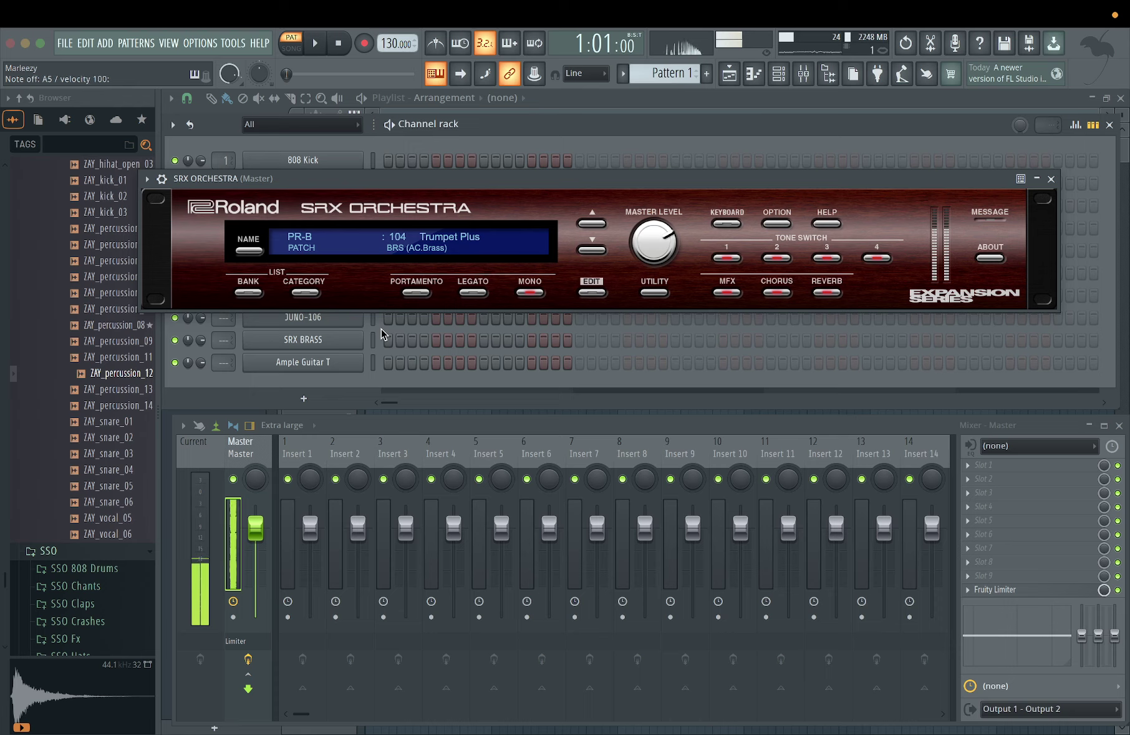
key(u)
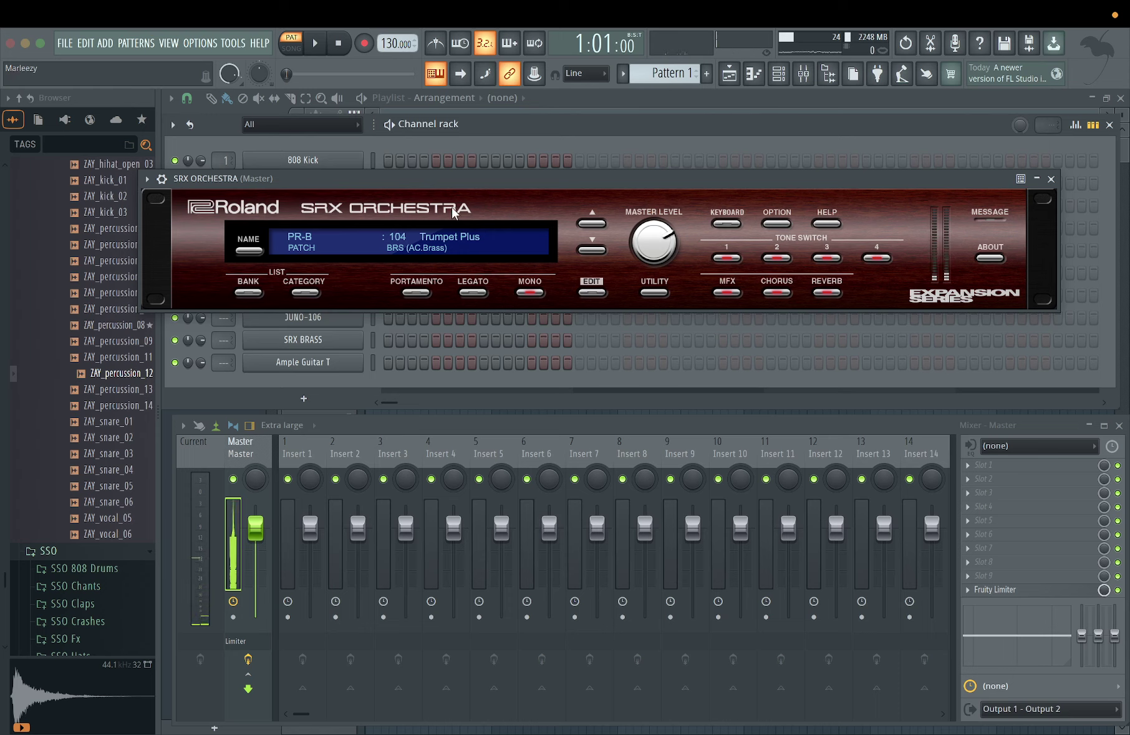
click(249, 250)
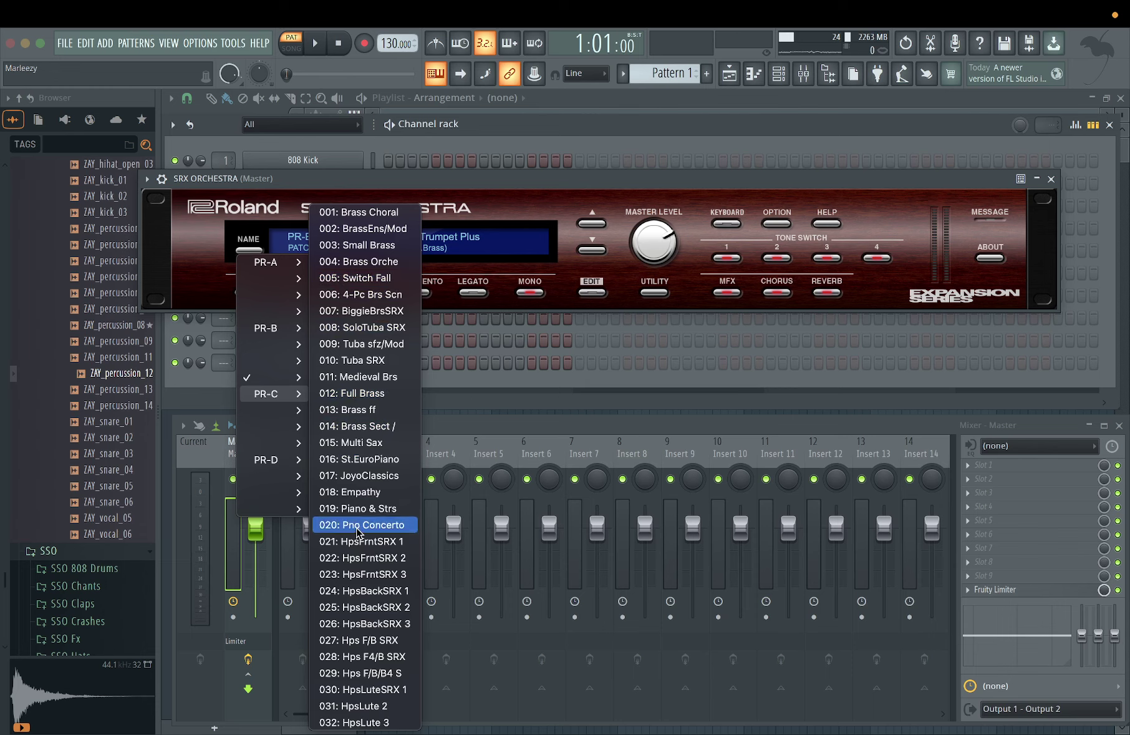
mouse_move(284, 419)
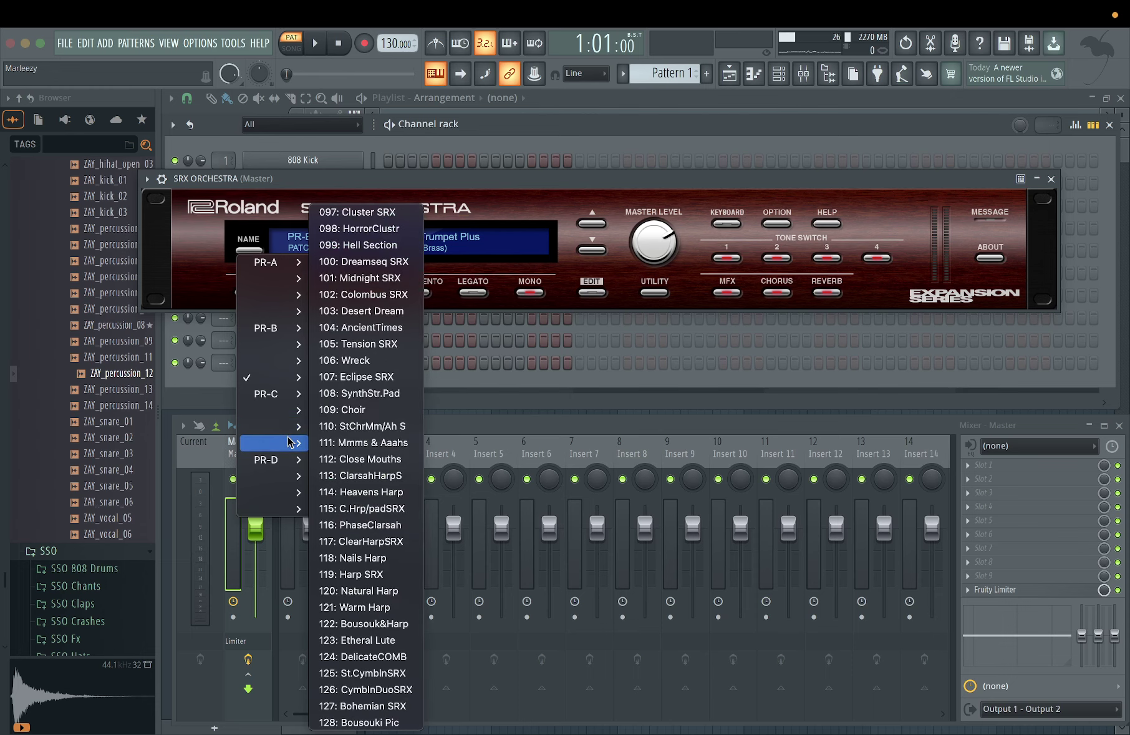
click(290, 441)
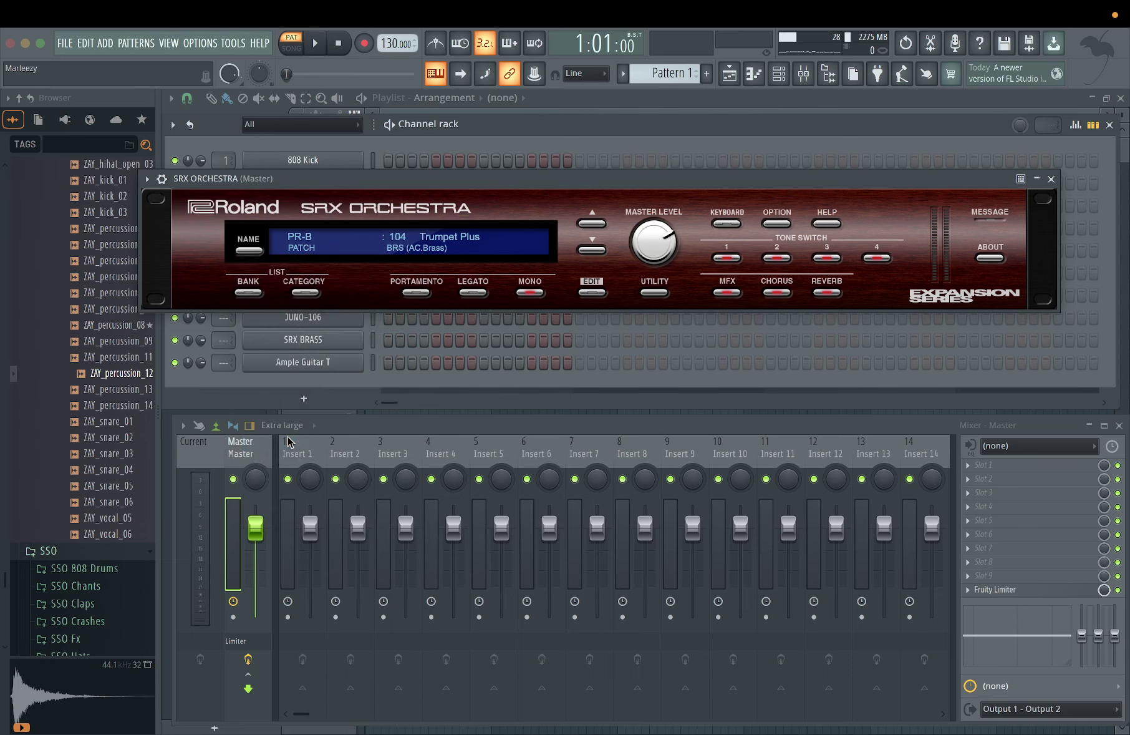
Load SRX ORCHESTRA PR-A patch 073 Solo Vc / and audition the solo cello sound.
click(454, 240)
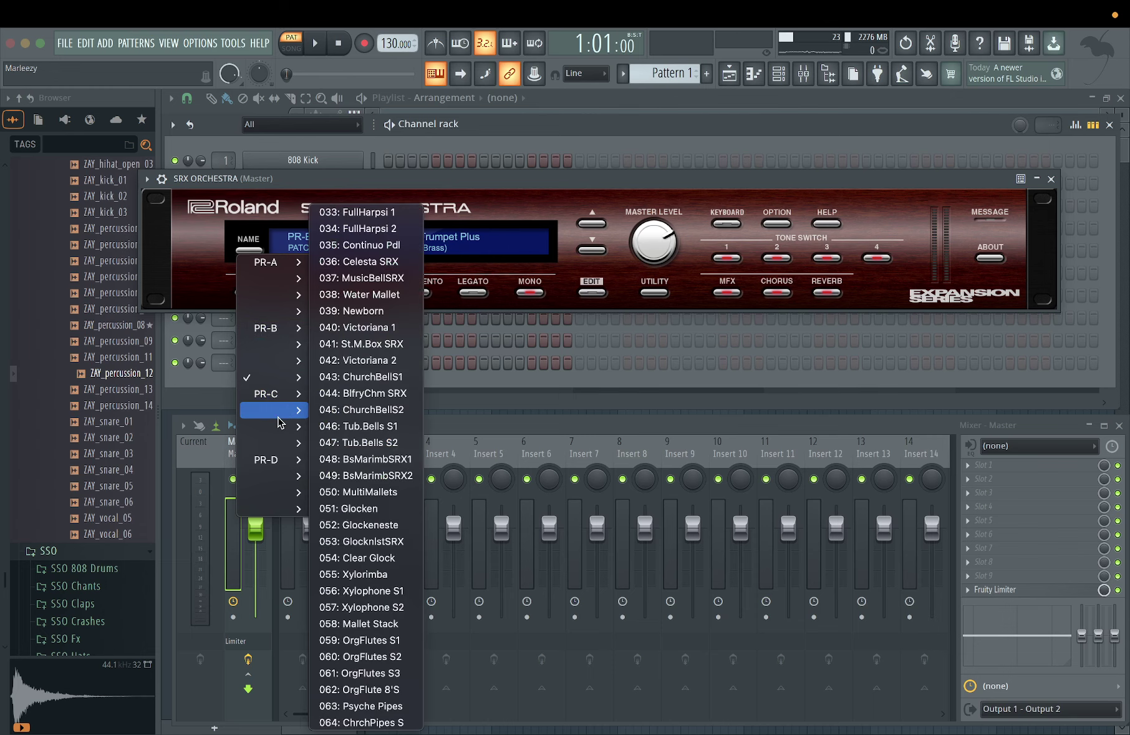
mouse_move(284, 441)
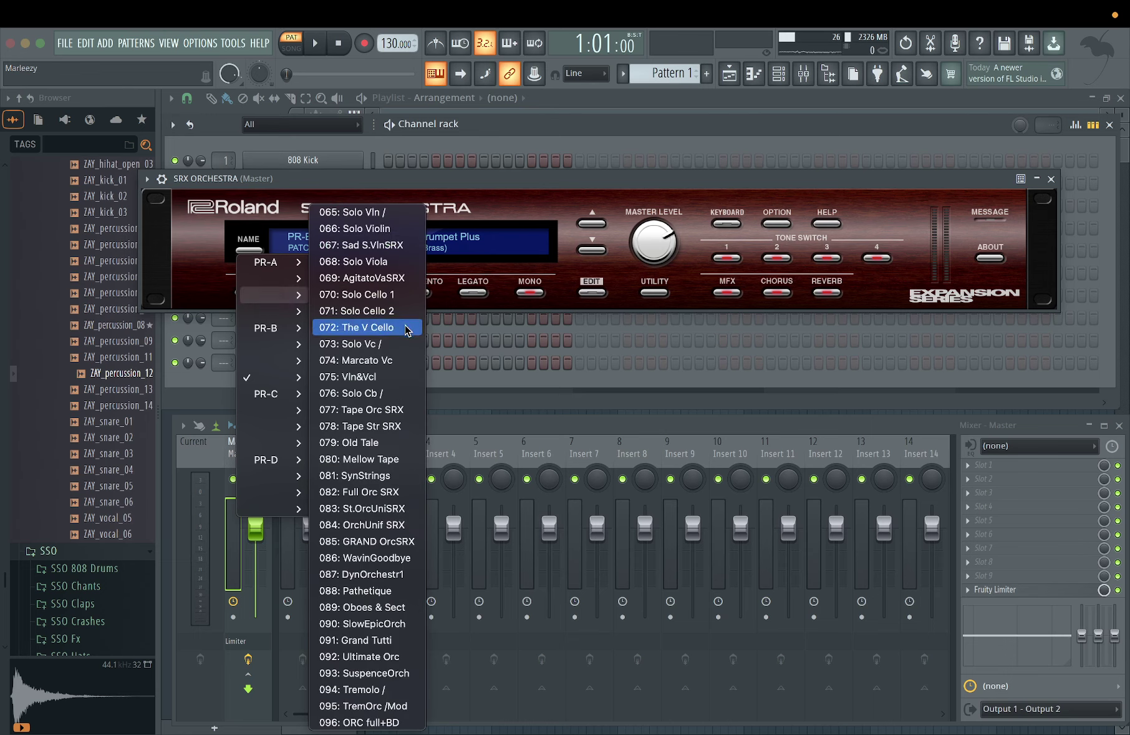
click(406, 351)
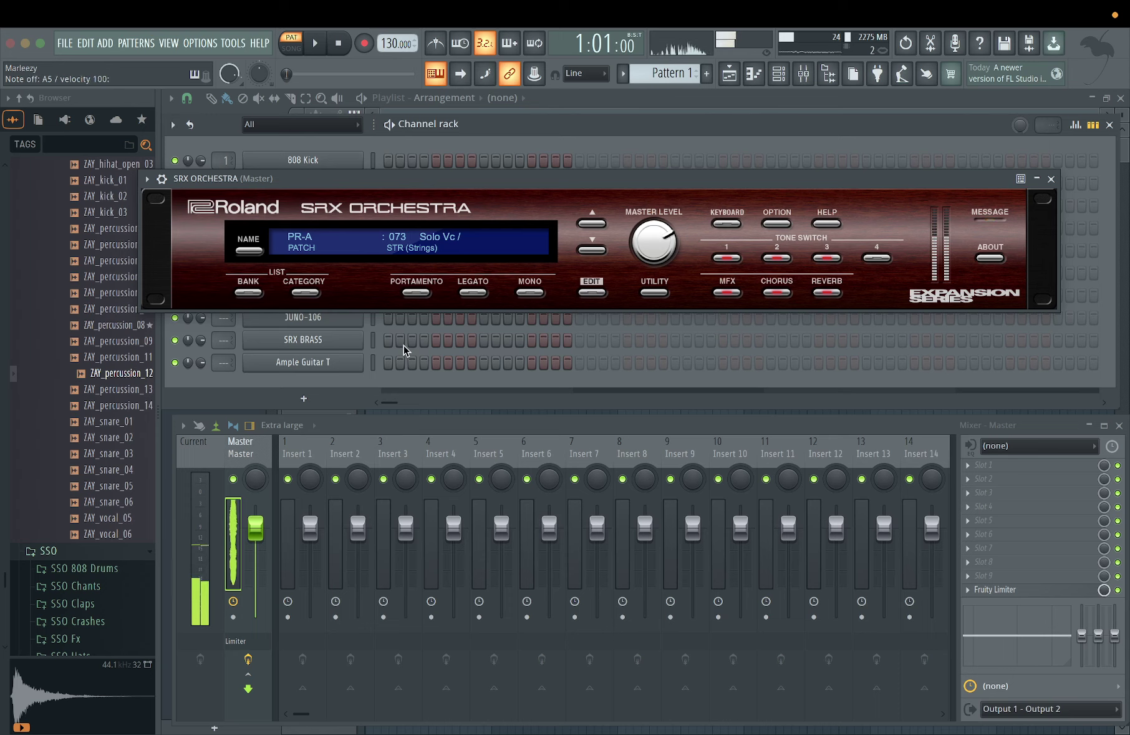
Change the SRX ORCHESTRA patch to PR-A 068 Solo Viola and audition it with a melody.
click(413, 241)
mouse_move(287, 294)
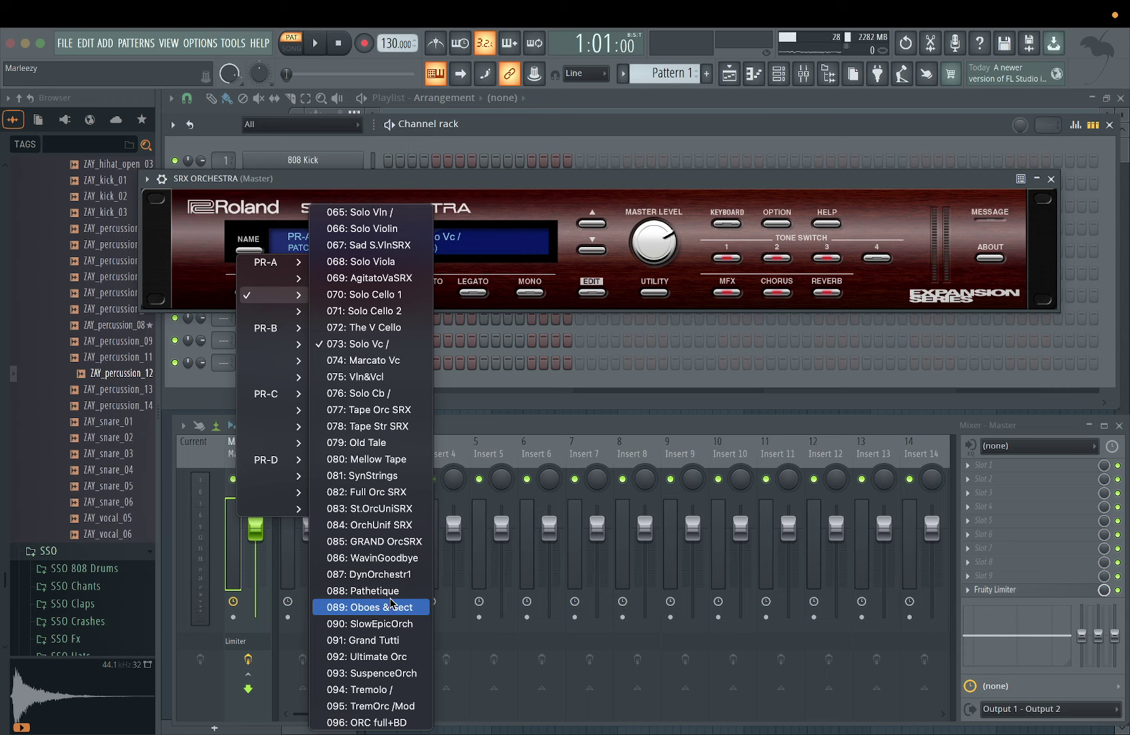
click(394, 269)
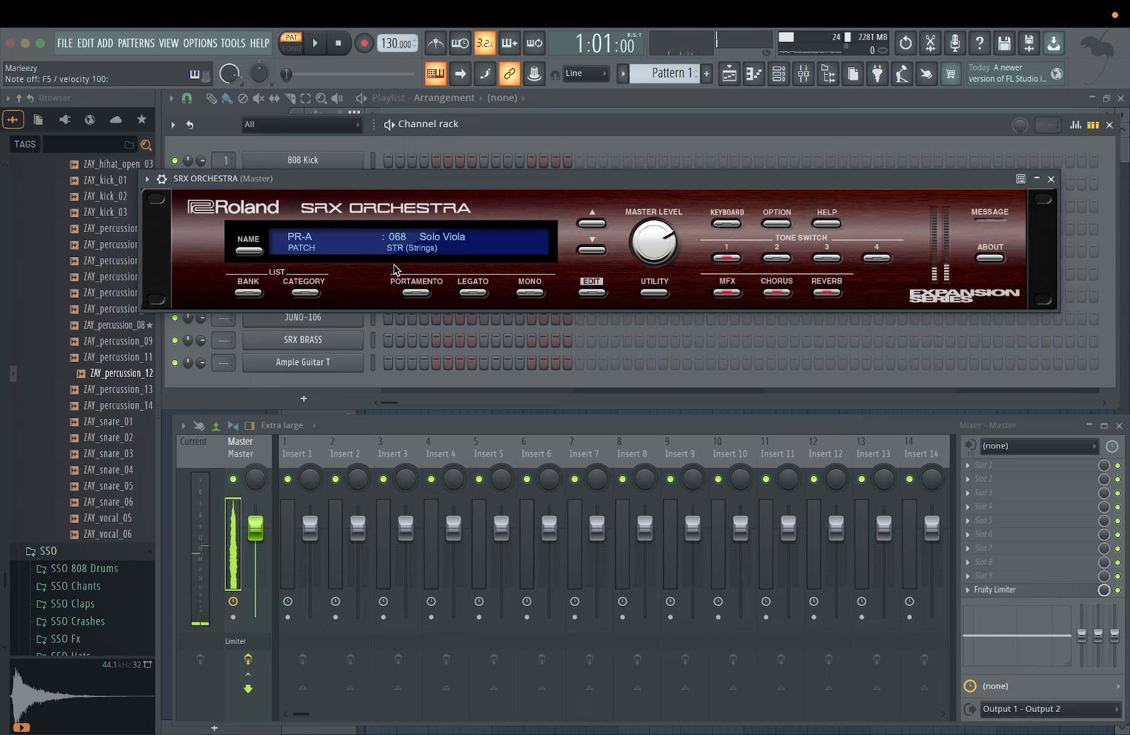
Load SRX ORCHESTRA PR-A patch 066 Solo Violin and audition it with a melody spanning high and low notes.
click(437, 244)
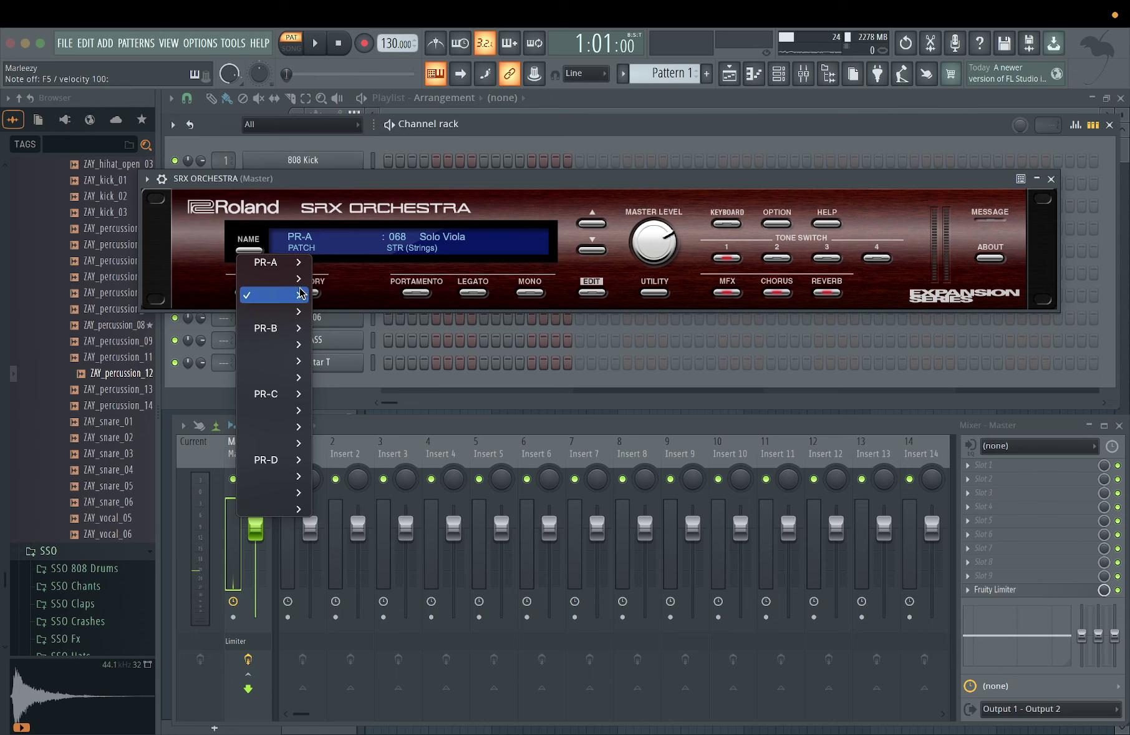
mouse_move(295, 293)
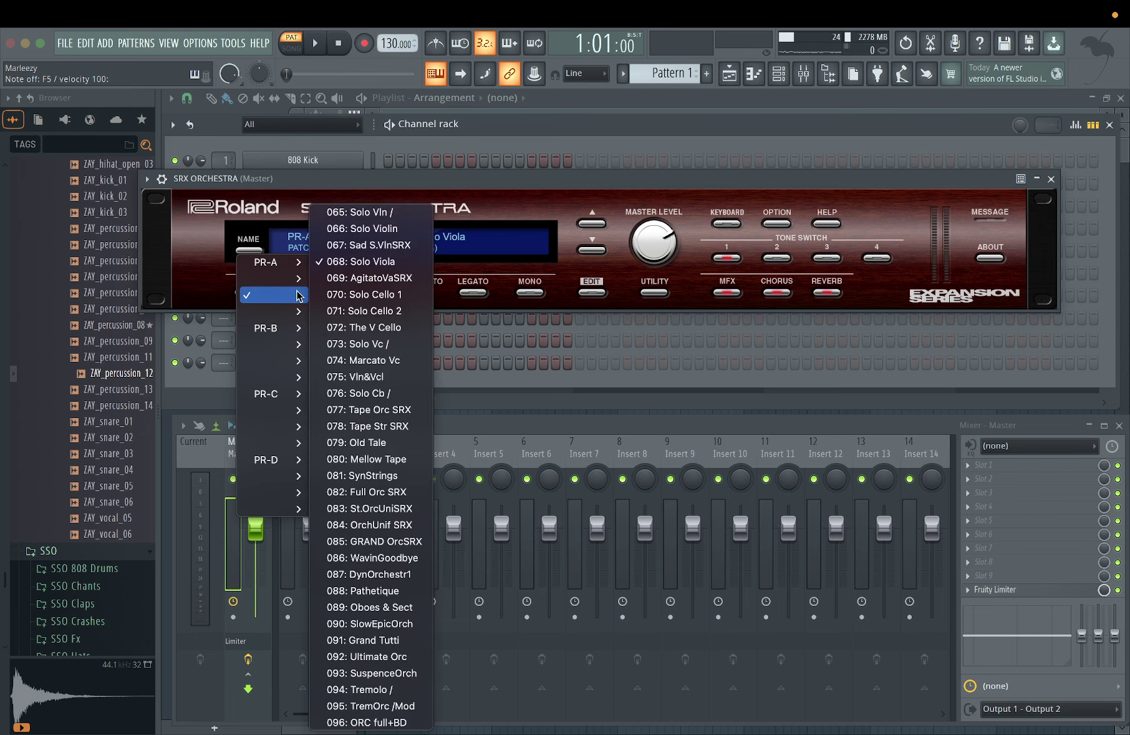
click(372, 235)
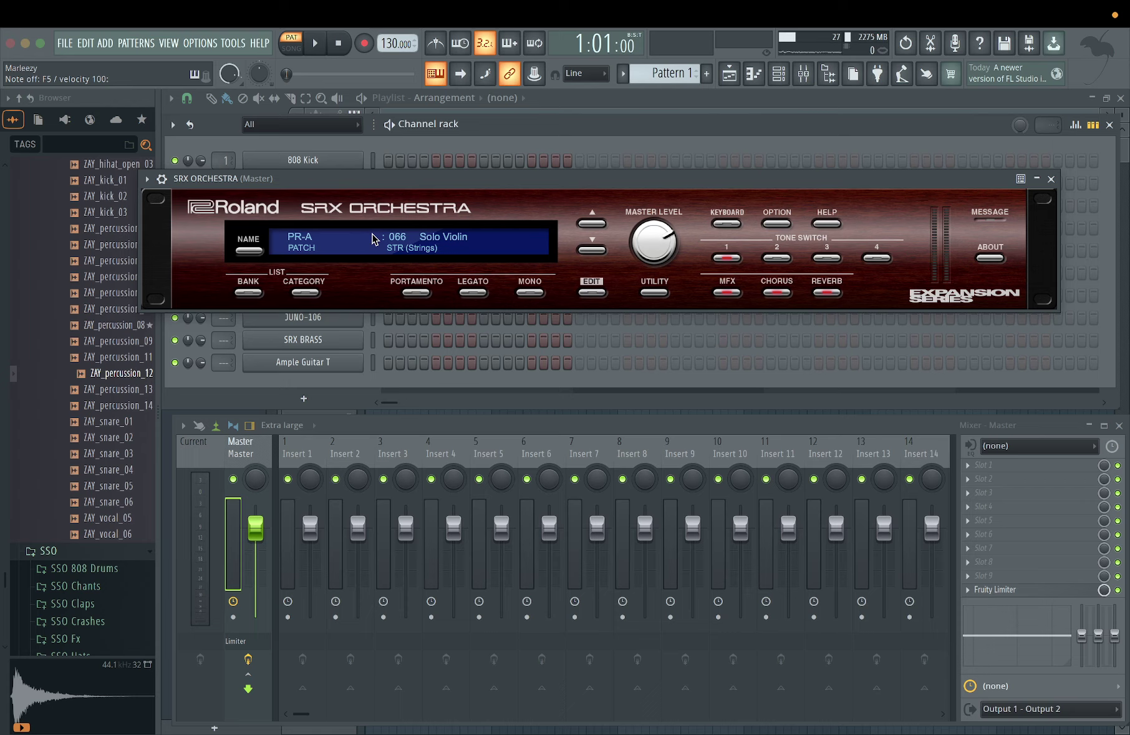
key(e)
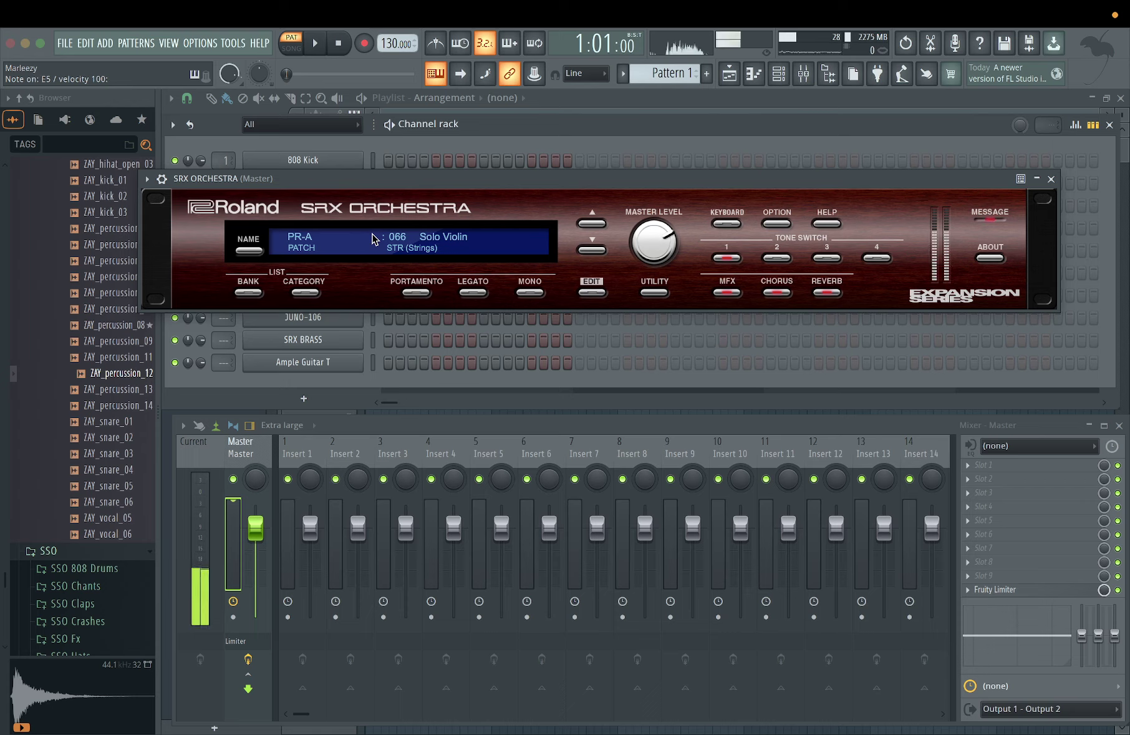
key(e)
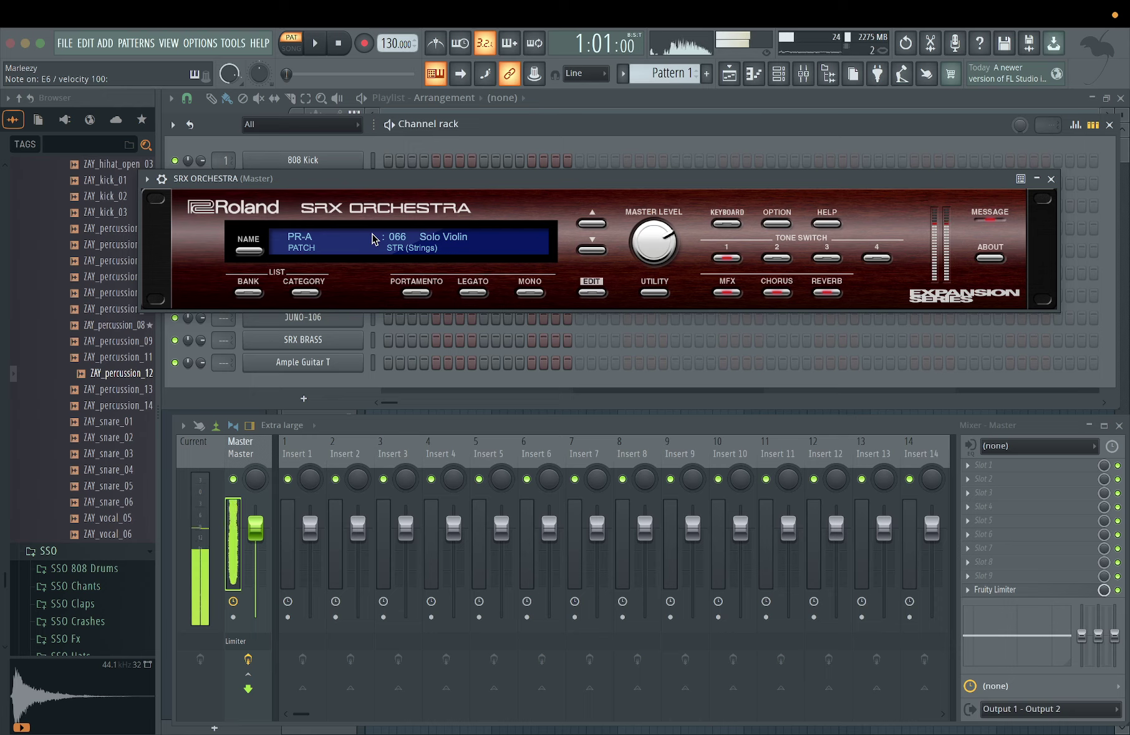
key(w)
key(m)
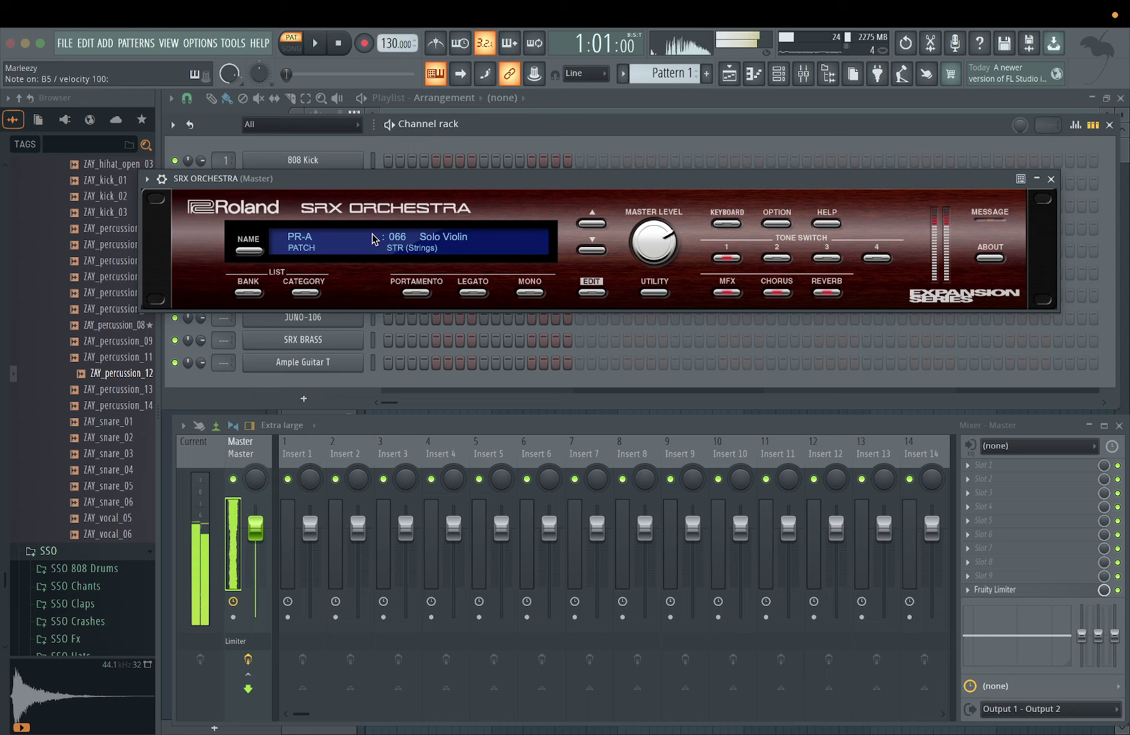
key(n)
key(b)
key(m)
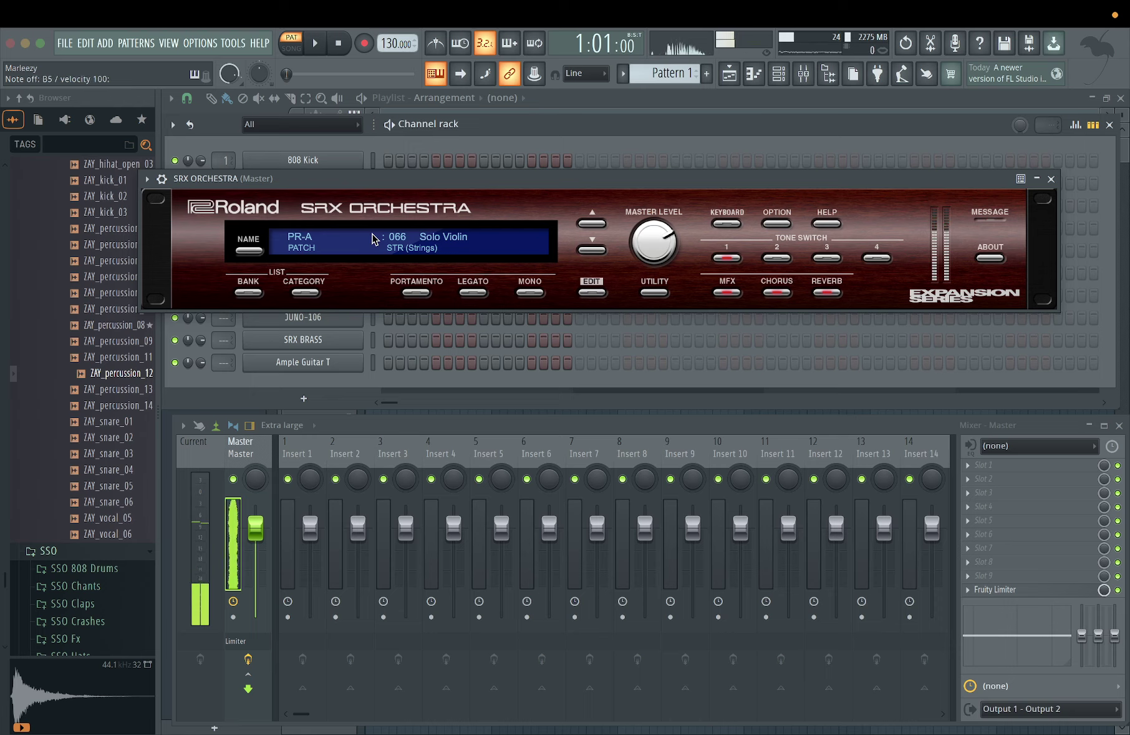
key(j)
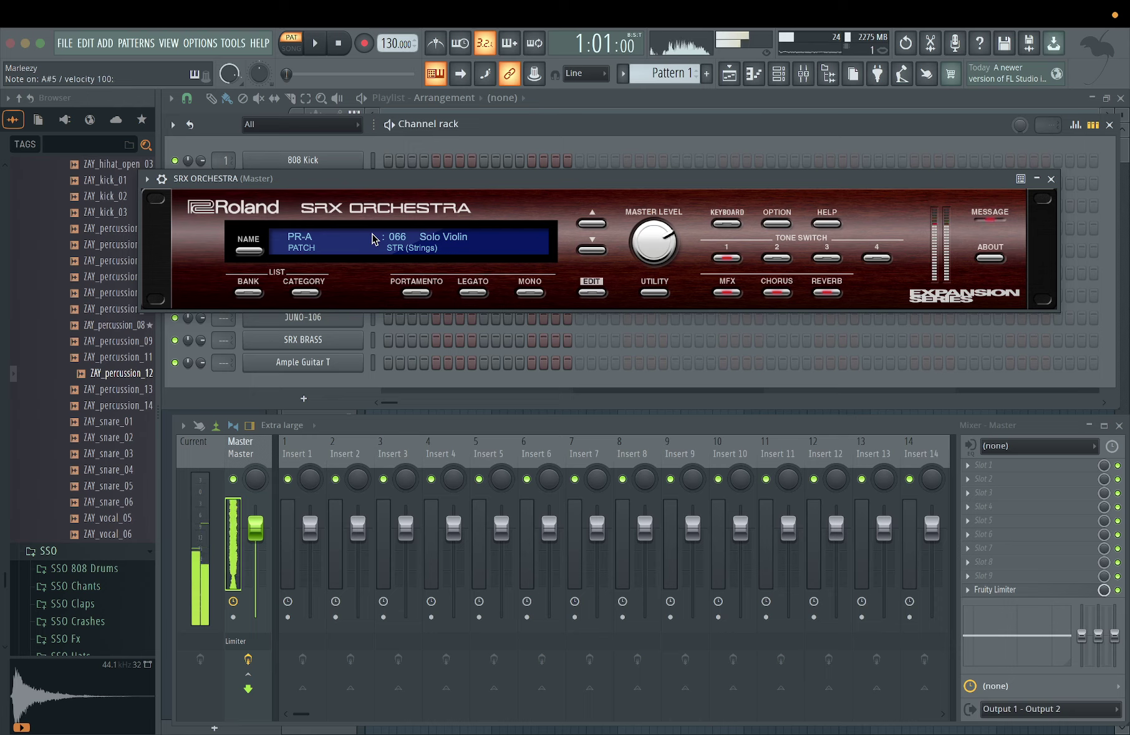
key(d)
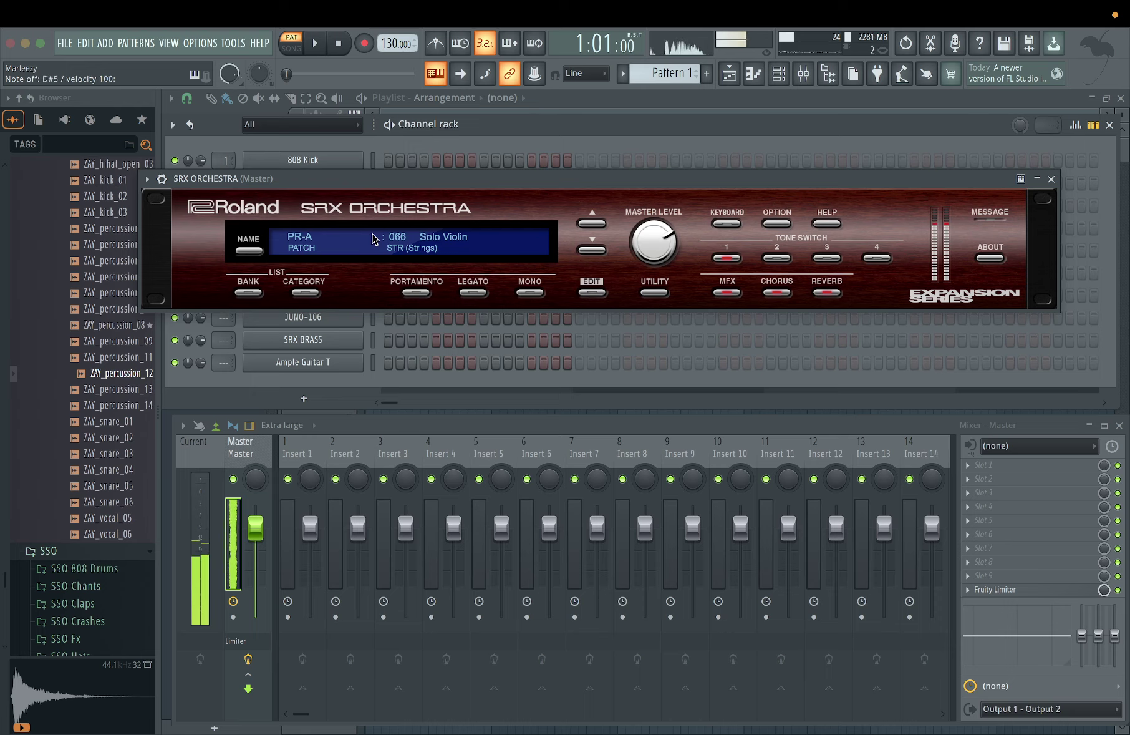
key(g)
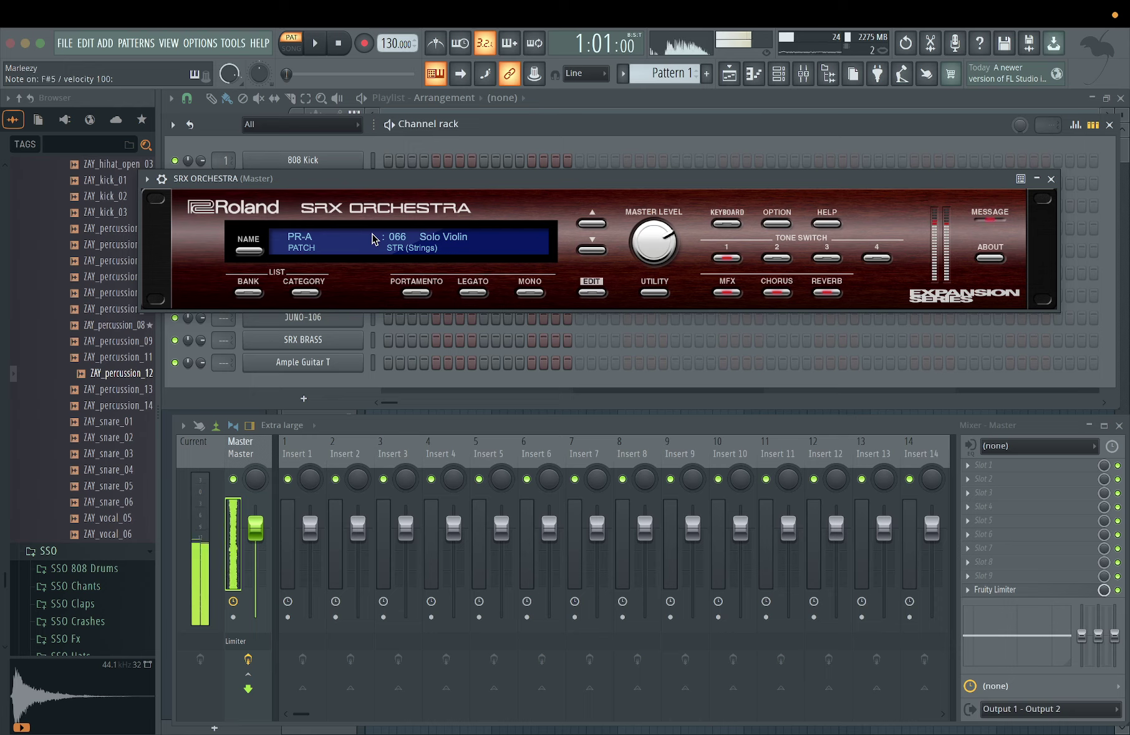
key(g)
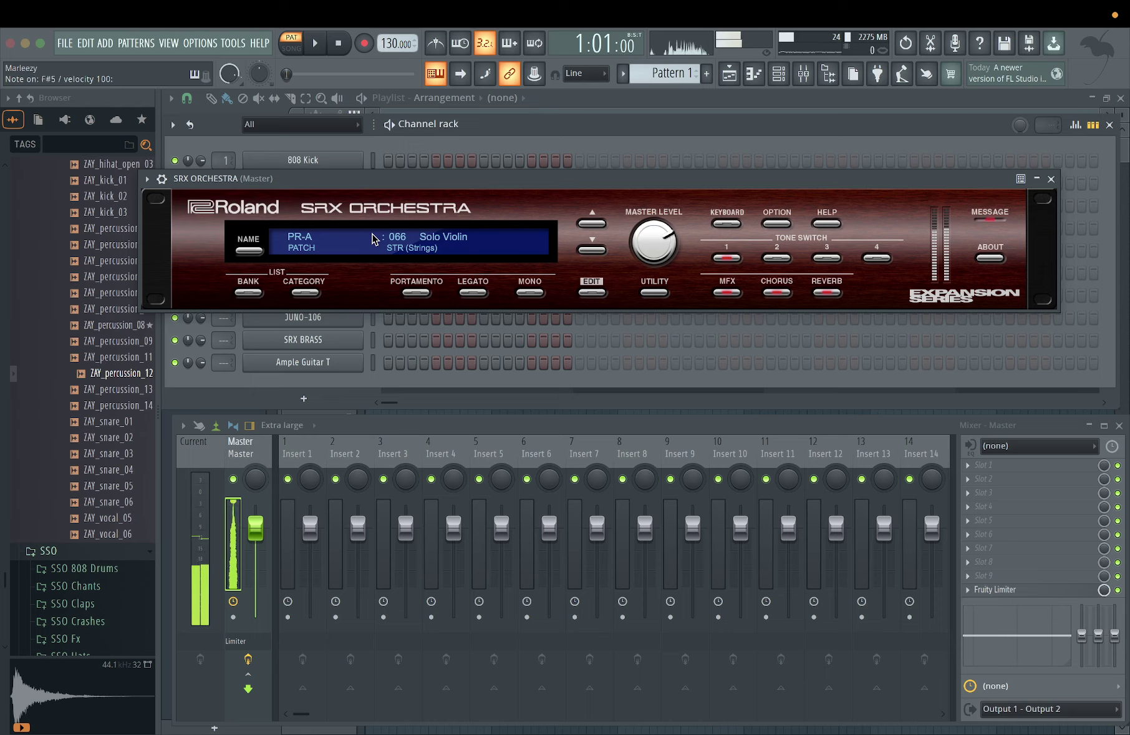
key(z)
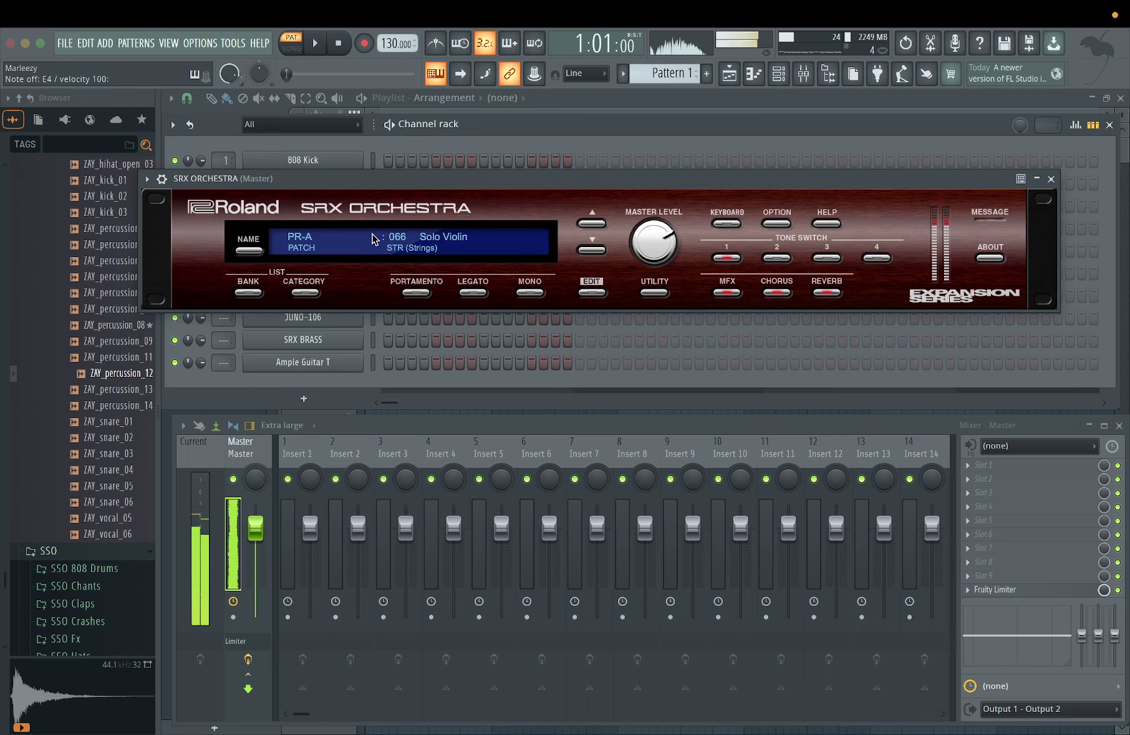
key(v)
key(w)
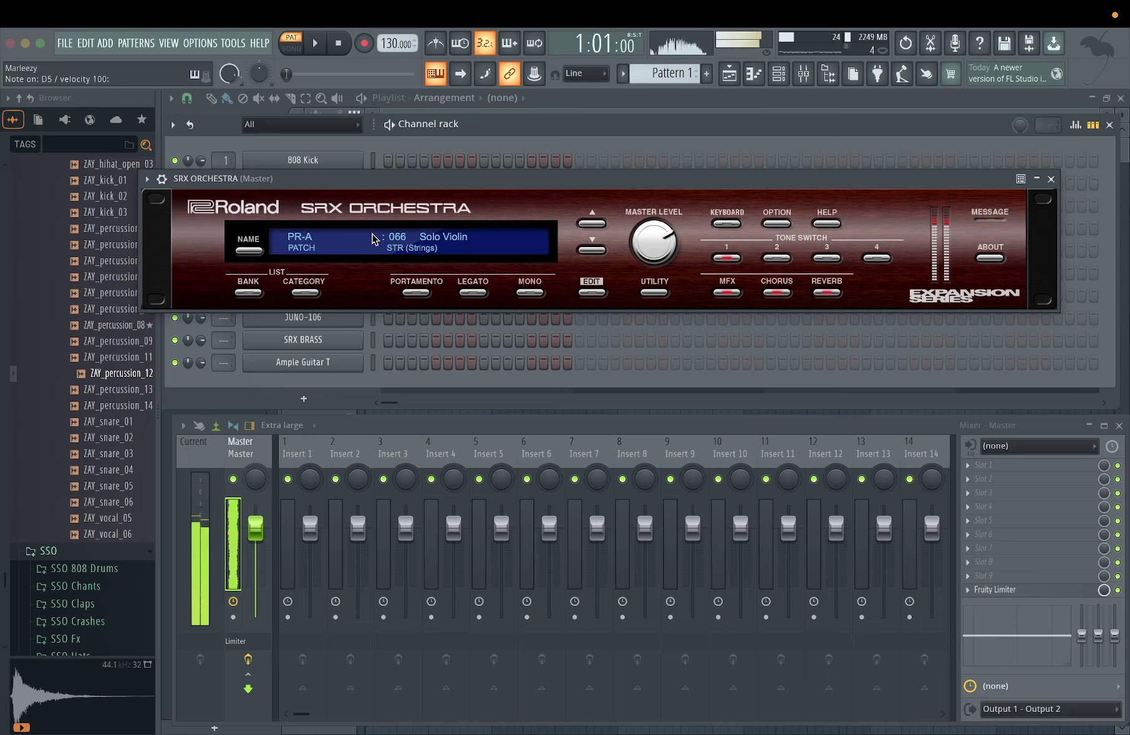
key(x)
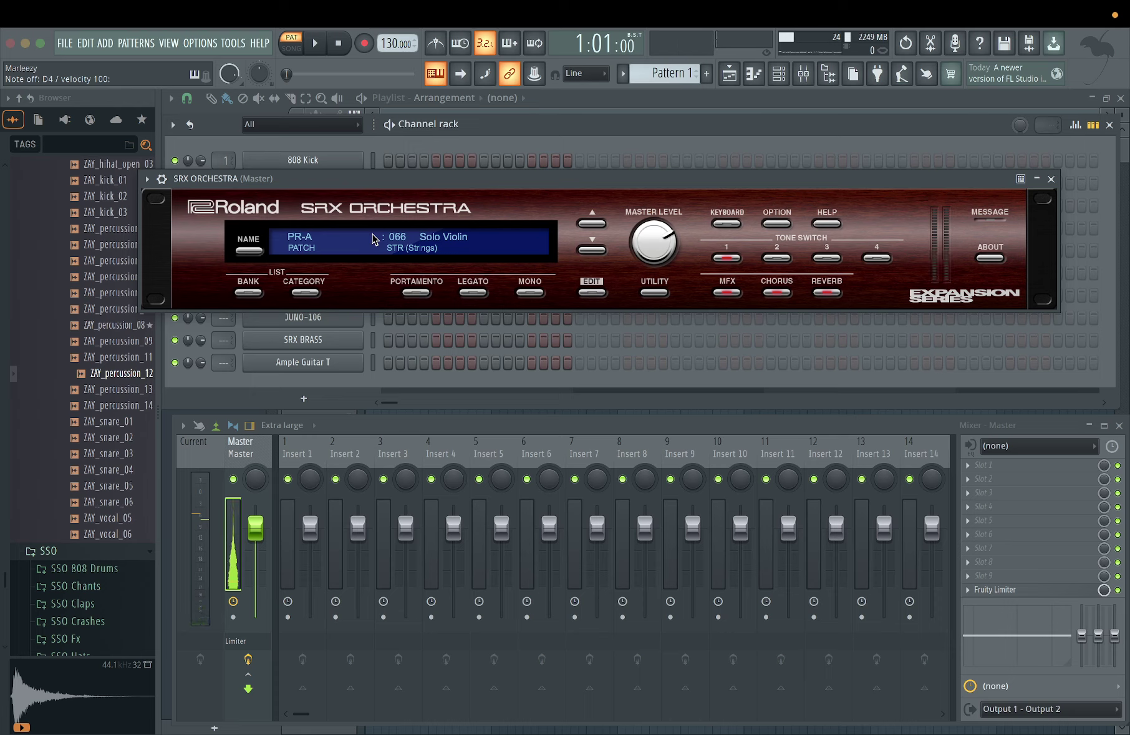